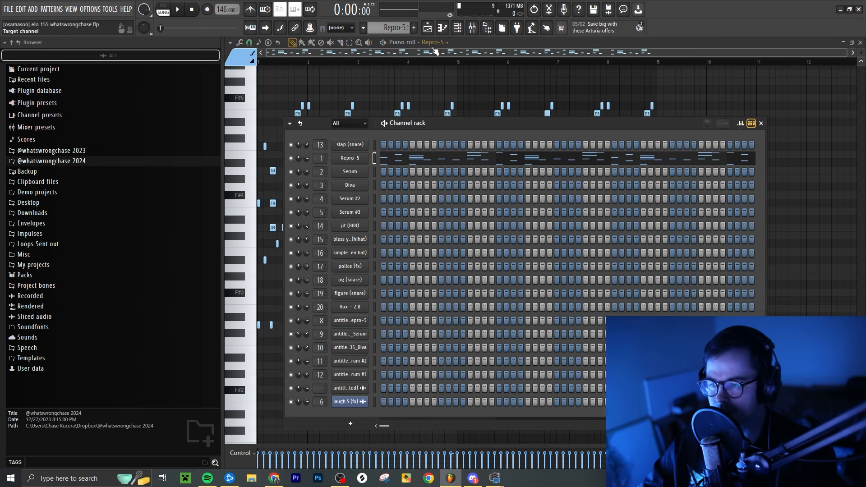
Open the Repro-5 channel's synth to check which preset it uses, and close its window again
click(355, 159)
click(582, 182)
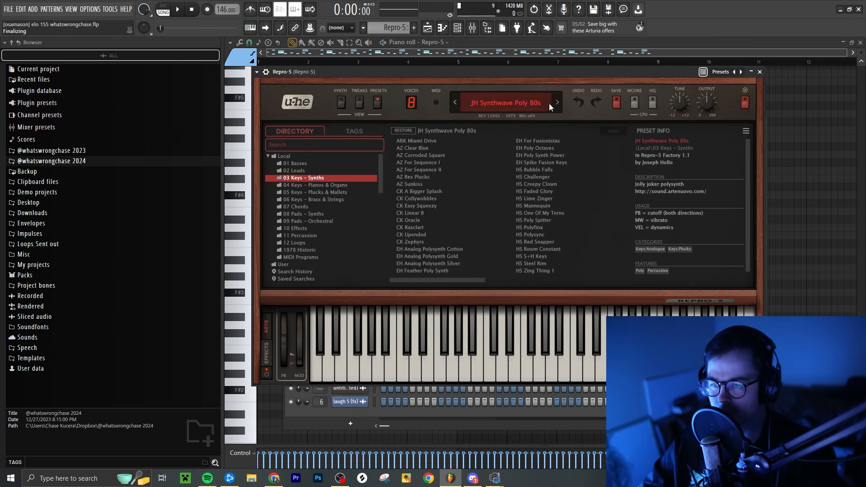
click(759, 72)
Examine the Repro-5 melody notes in the piano roll across the whole eight-bar pattern
click(331, 63)
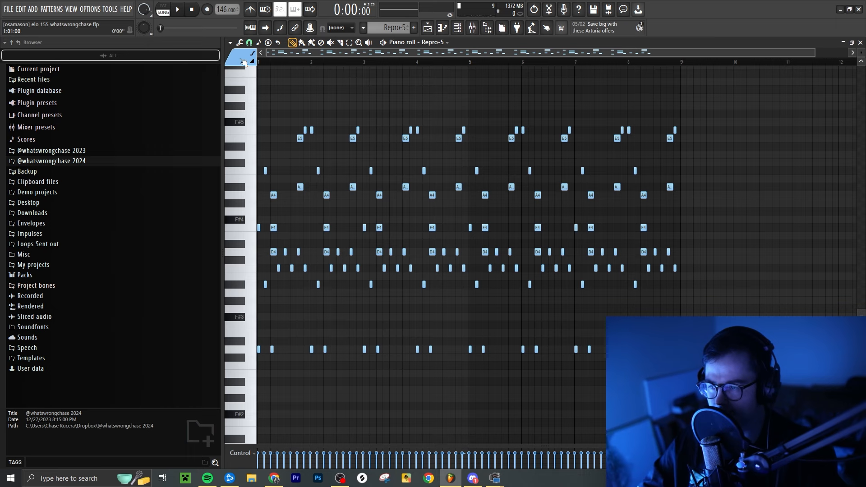
scroll(261, 99, up, 3)
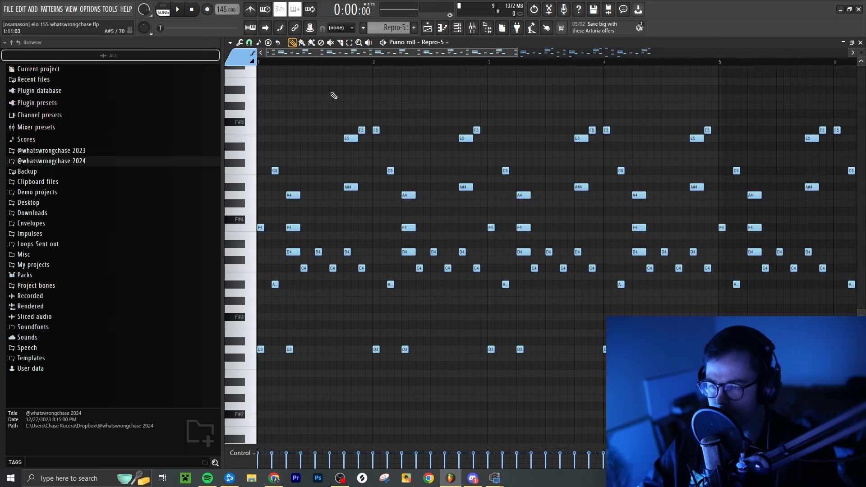
scroll(334, 96, down, 3)
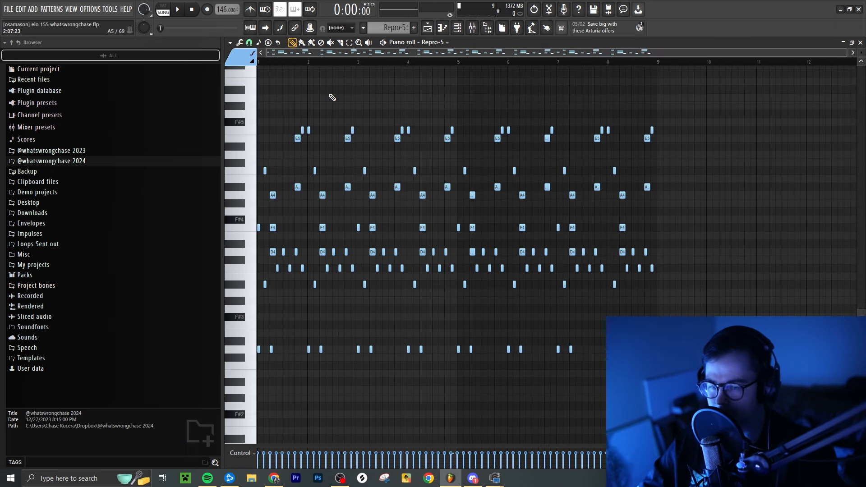
key(F6)
click(402, 160)
scroll(418, 120, up, 2)
scroll(429, 118, down, 2)
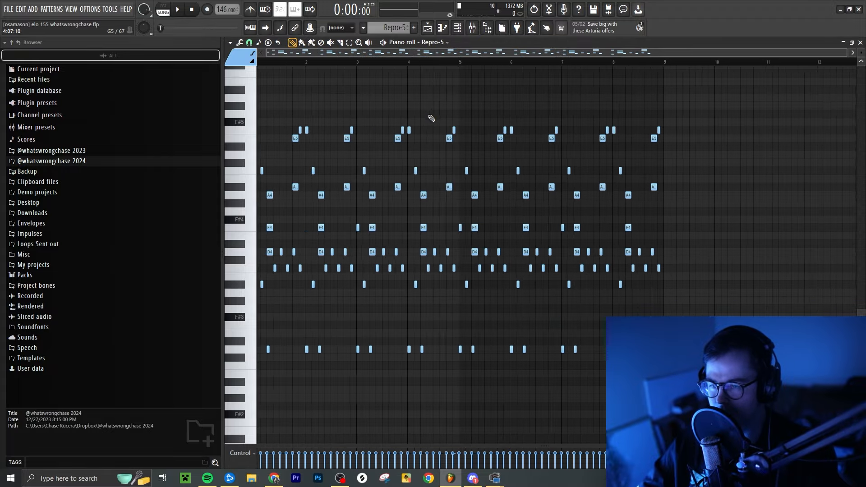
Check the Repro-5 track in the mixer and play the Repro-5 pattern on its own
click(480, 33)
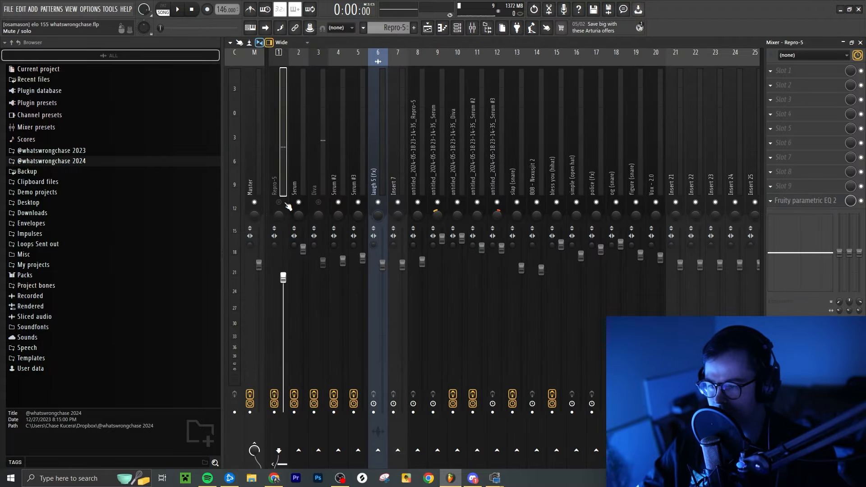
key(F9)
key(space)
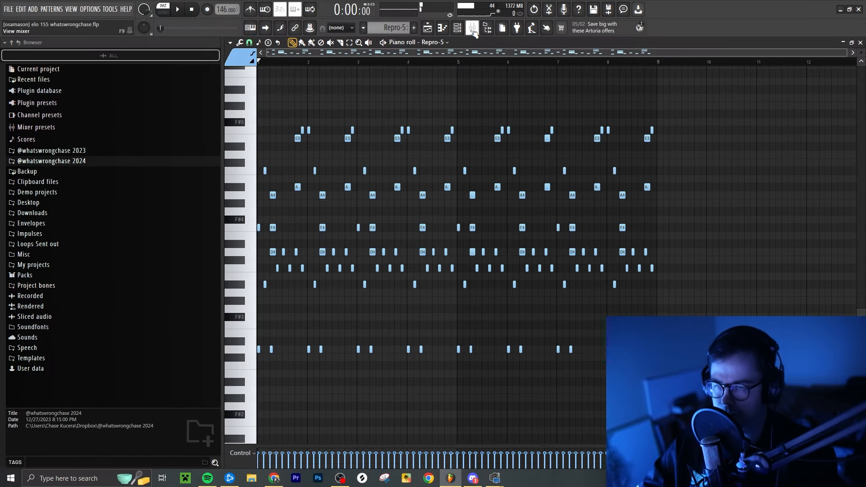
Open the Repro-5 clip on Track 8 of the playlist in the piano roll and view its full length
click(428, 28)
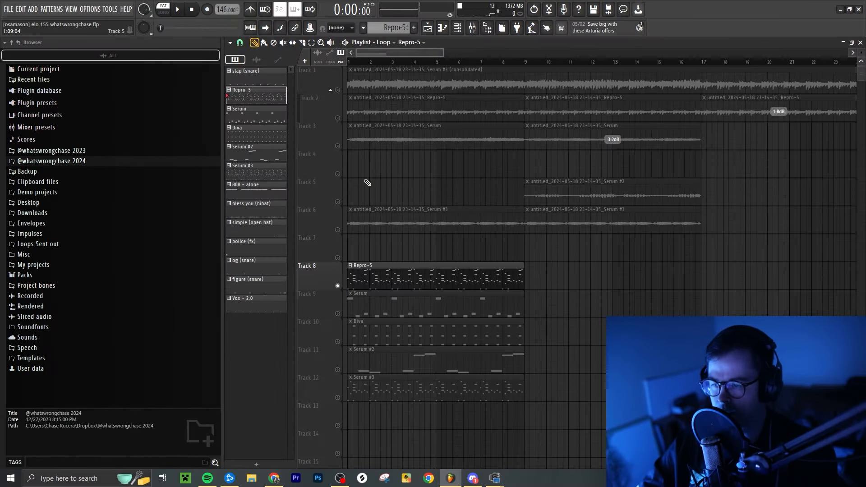
scroll(400, 181, down, 4)
scroll(401, 181, up, 4)
double_click(377, 285)
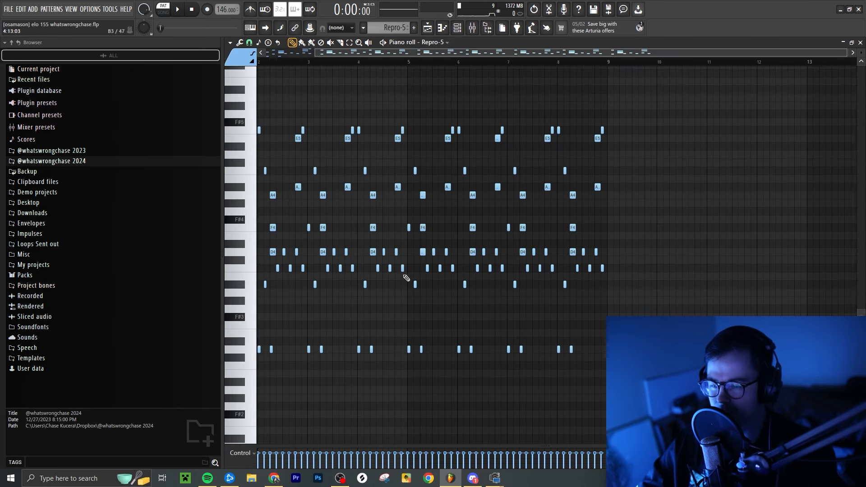
scroll(468, 88, down, 1)
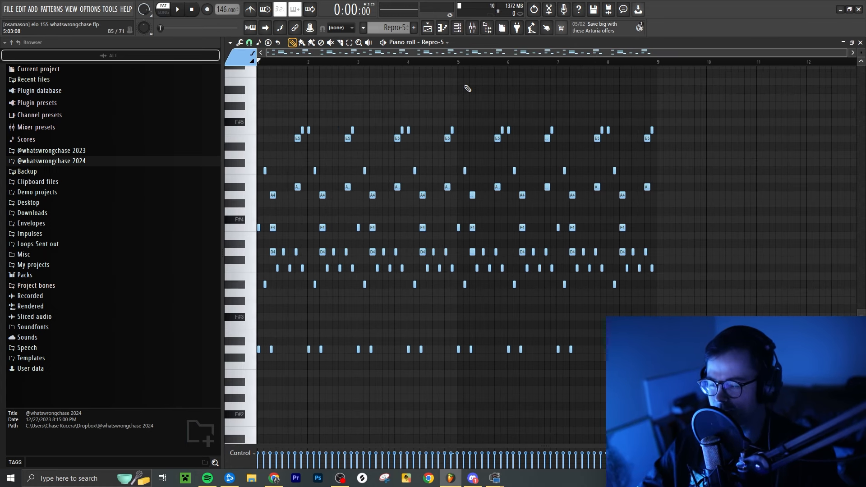
Open the Serum clip on Track 9 of the playlist in the piano roll
key(F5)
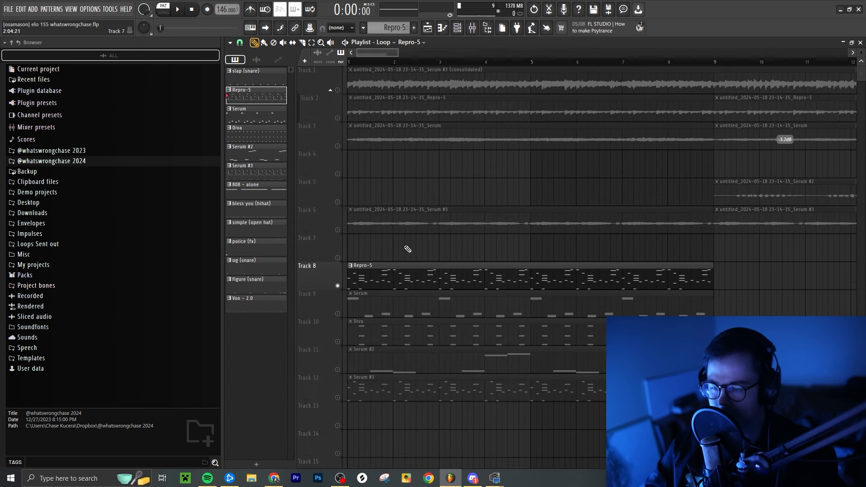
scroll(405, 248, down, 2)
double_click(378, 248)
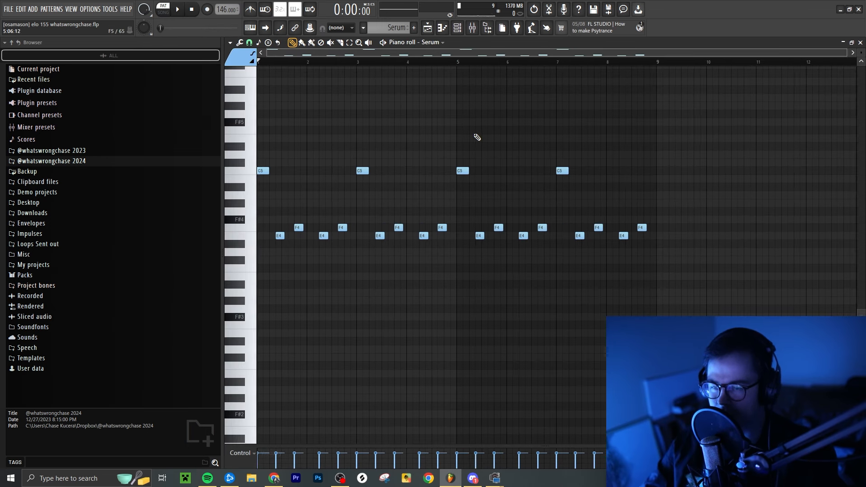
Open the first Serum channel's synth to check its preset, and close its window again
click(457, 28)
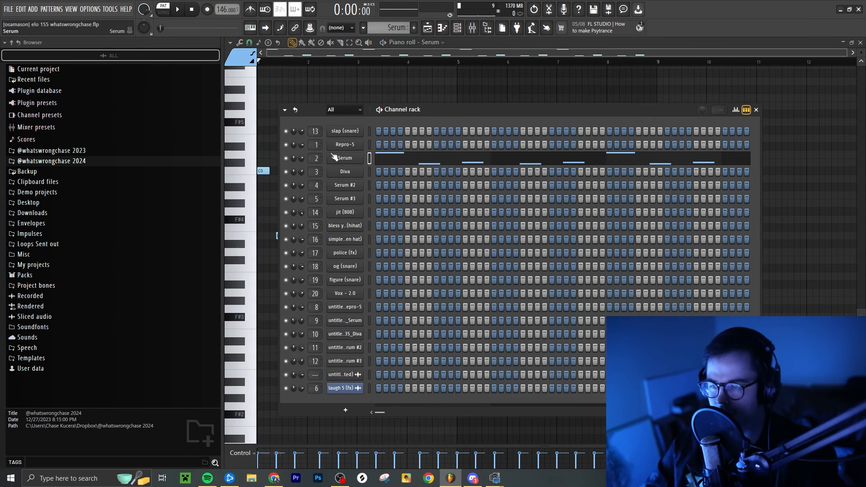
click(345, 158)
drag(543, 105, 501, 85)
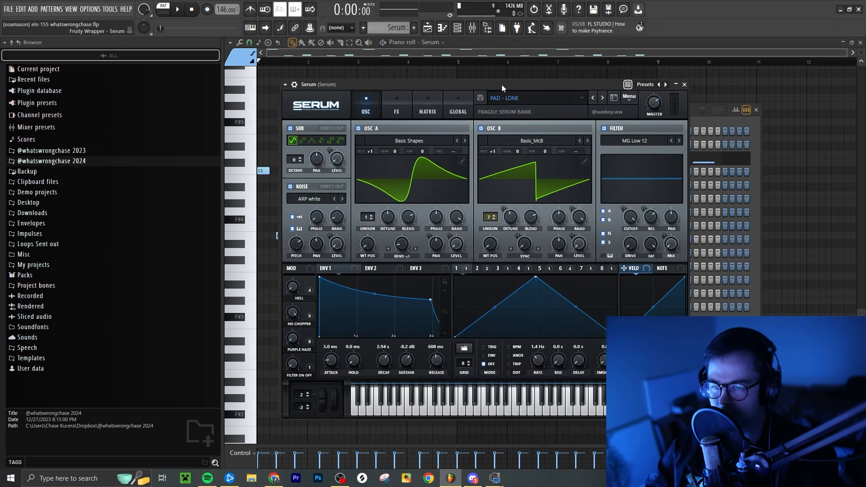
click(684, 85)
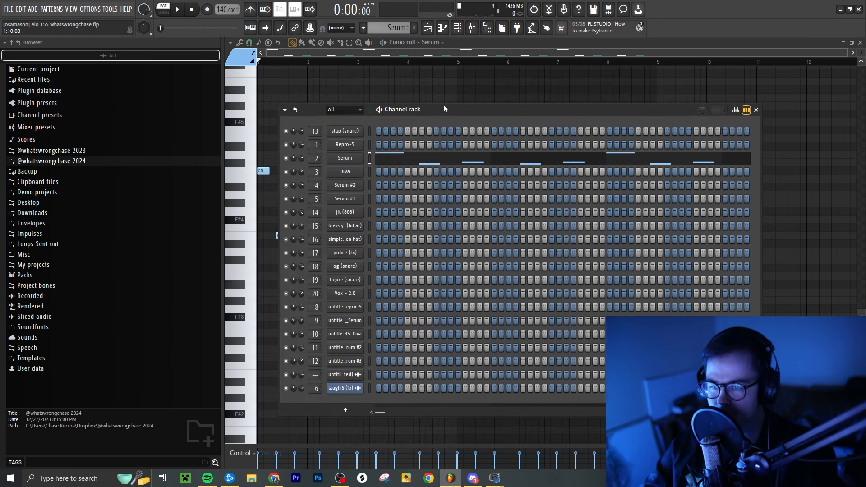
Play the Serum pattern in the piano roll and check its channel in the channel rack and mixer
click(352, 70)
key(space)
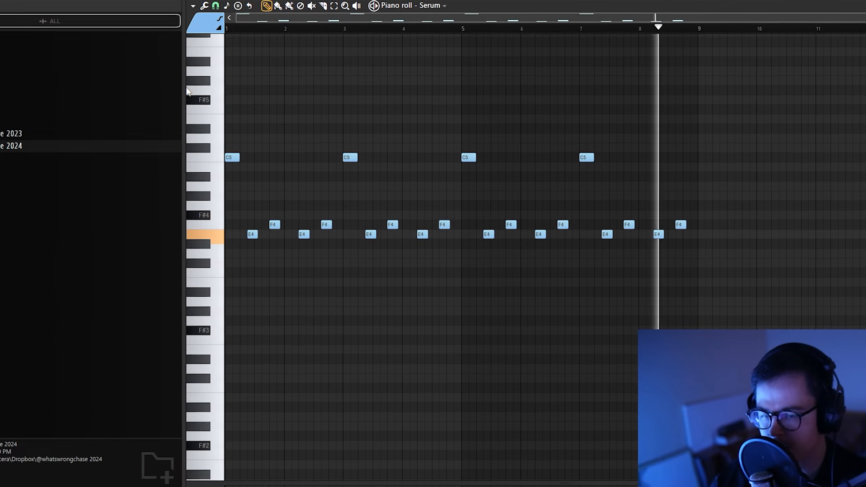
key(F6)
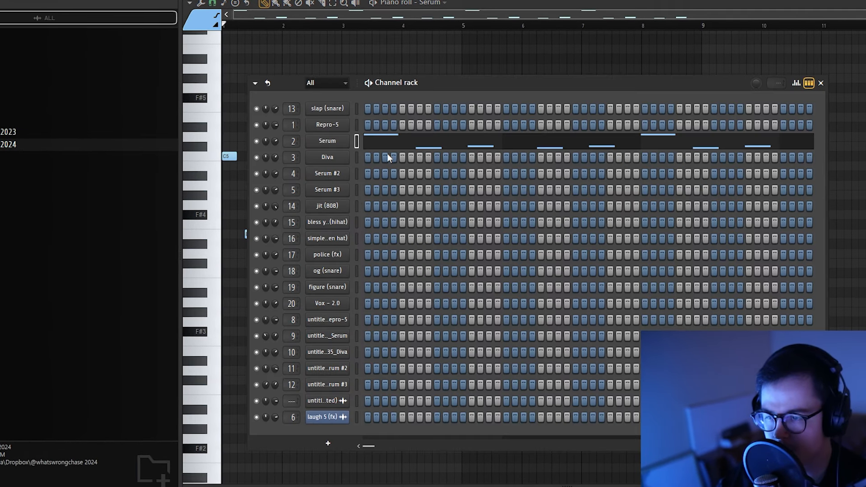
key(F9)
key(F9)
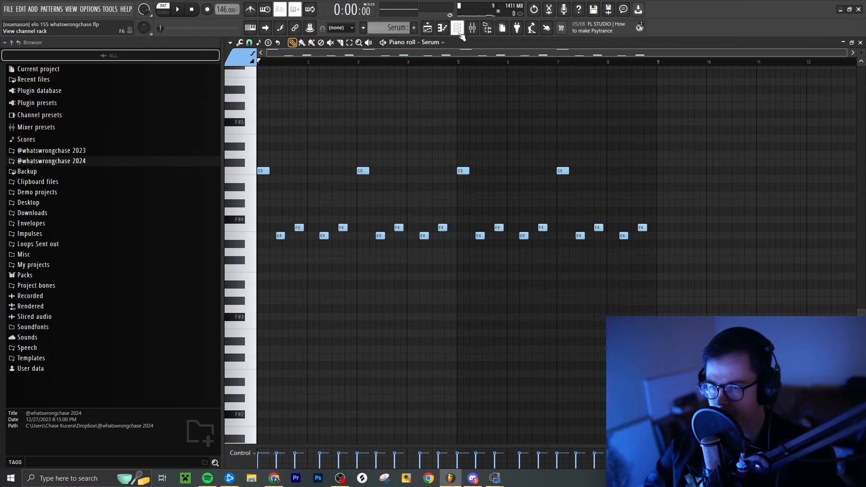
key(F6)
key(F6)
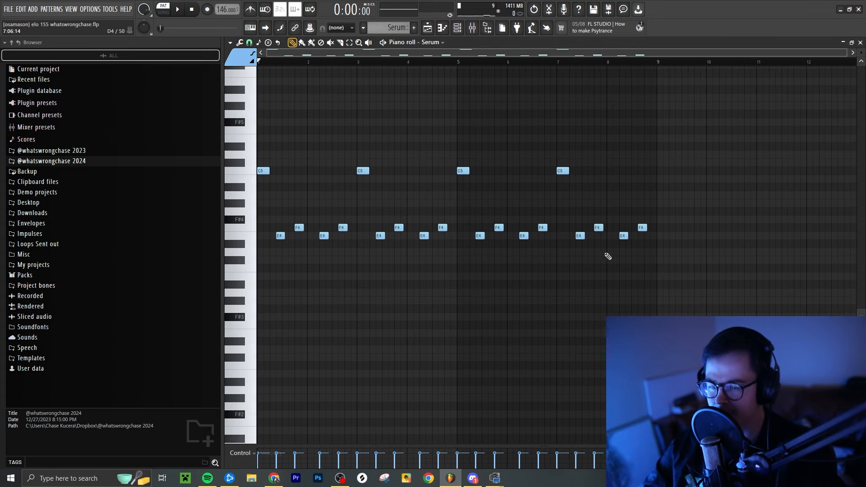
Select all the E4 and F4 notes of the Serum melody to point them out, and clear the selection
drag(611, 247, 265, 208)
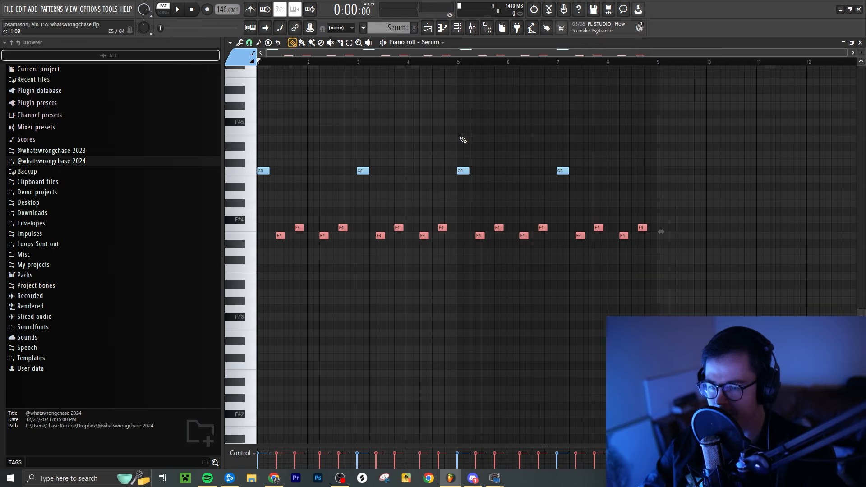
click(457, 31)
drag(440, 110, 428, 97)
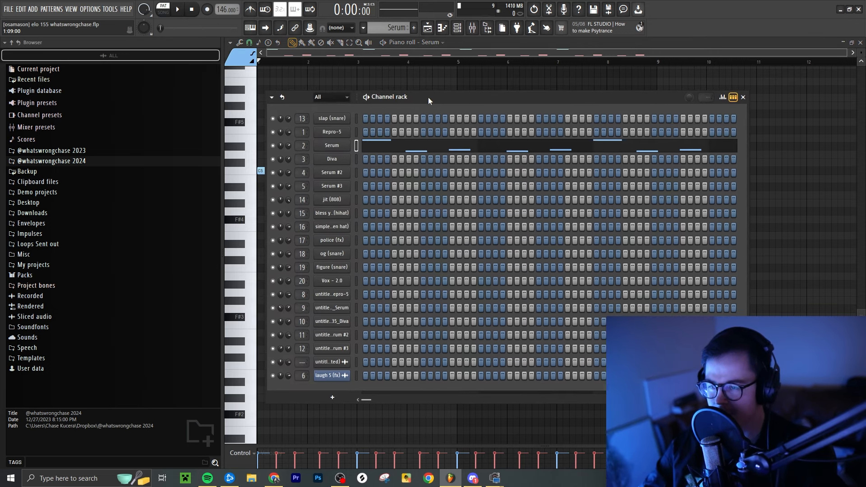
click(458, 31)
ctrl+click(412, 139)
scroll(411, 139, up, 2)
scroll(411, 139, down, 2)
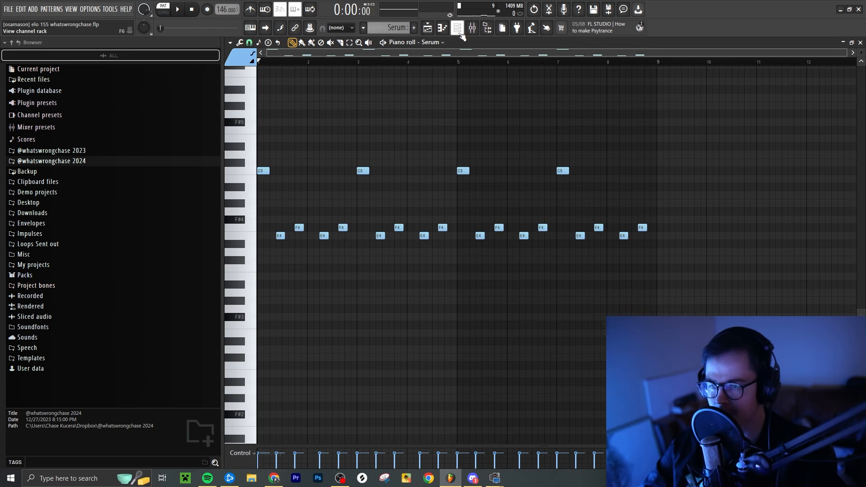
Open the Diva channel's synth, dismiss its registration notice to check the preset, and close the window
click(460, 32)
click(355, 161)
click(332, 161)
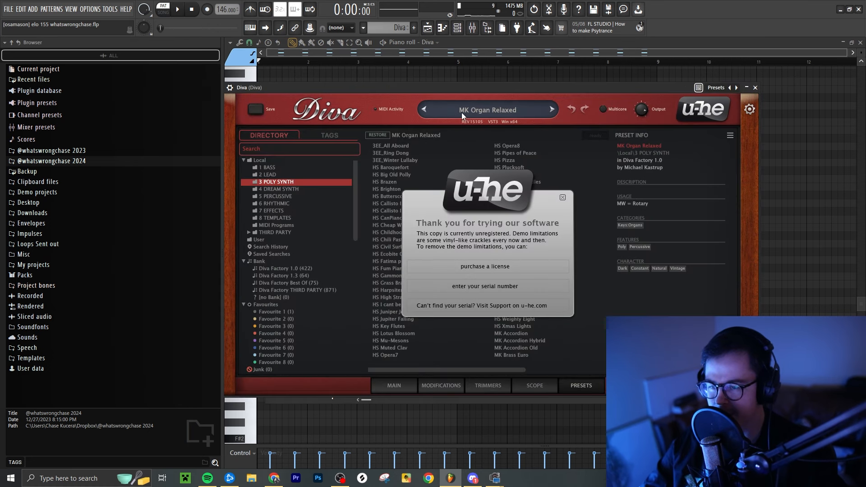
click(563, 197)
click(755, 87)
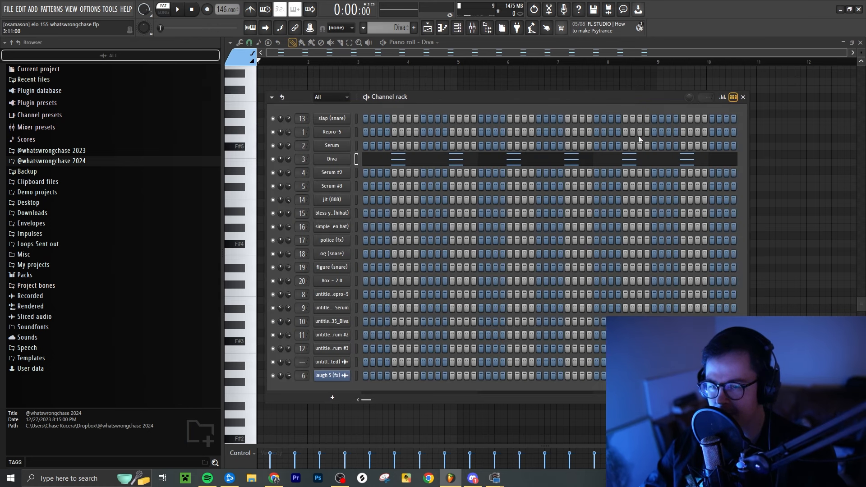
Open the Diva chord notes in the piano roll, play the pattern, and check the melody tracks in the mixer
click(389, 162)
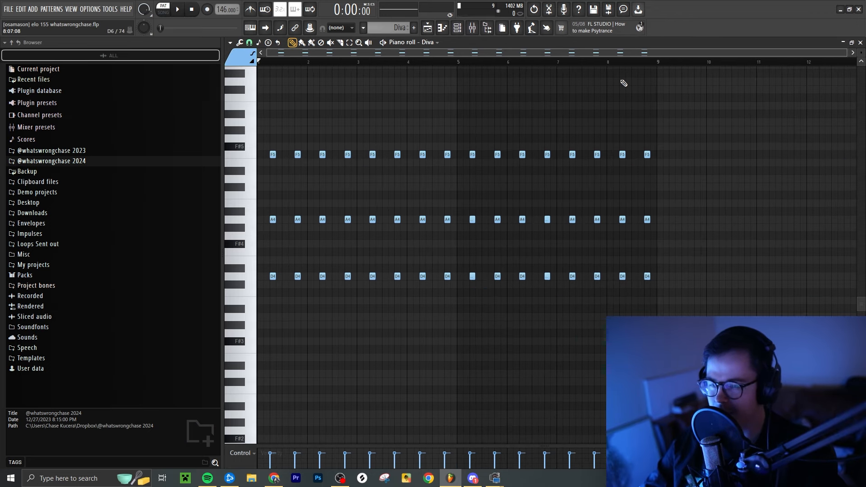
click(472, 28)
click(458, 29)
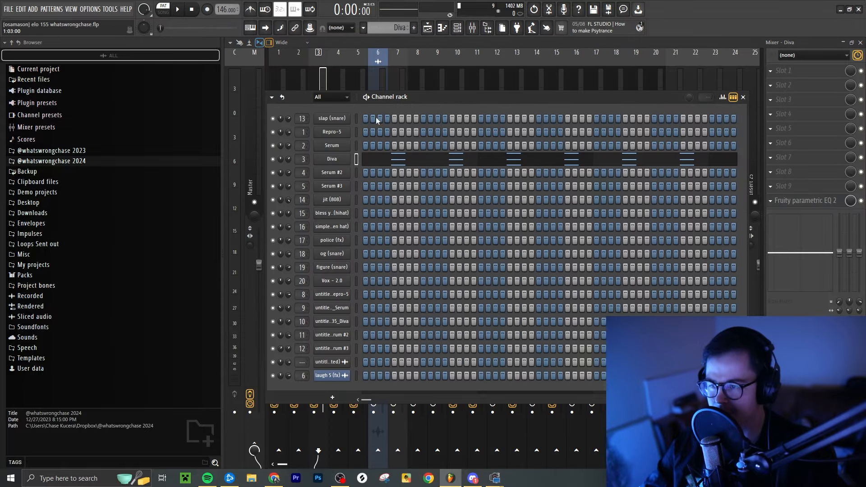
click(400, 159)
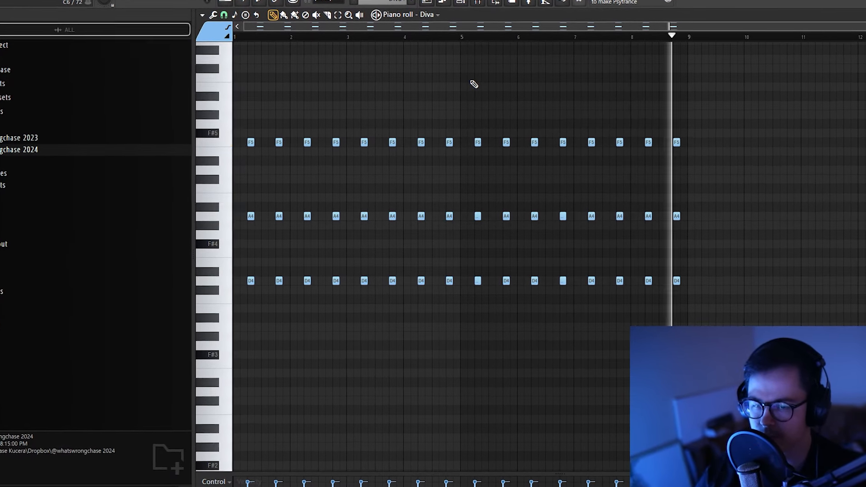
key(space)
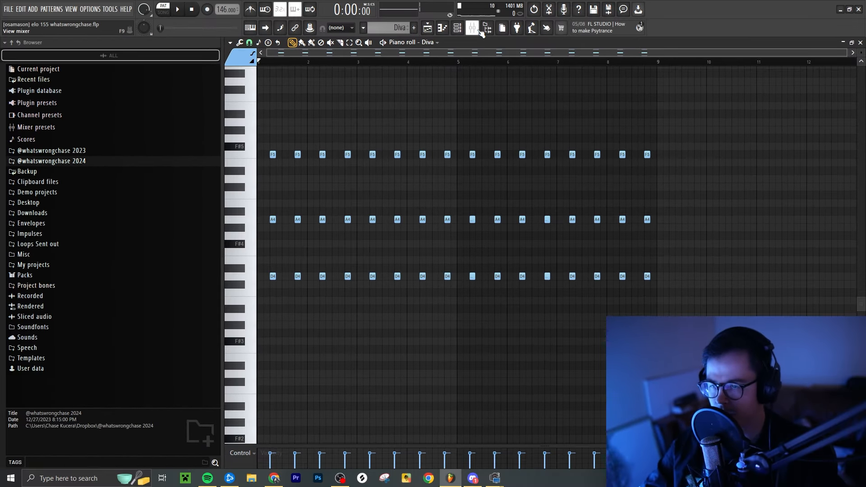
click(480, 31)
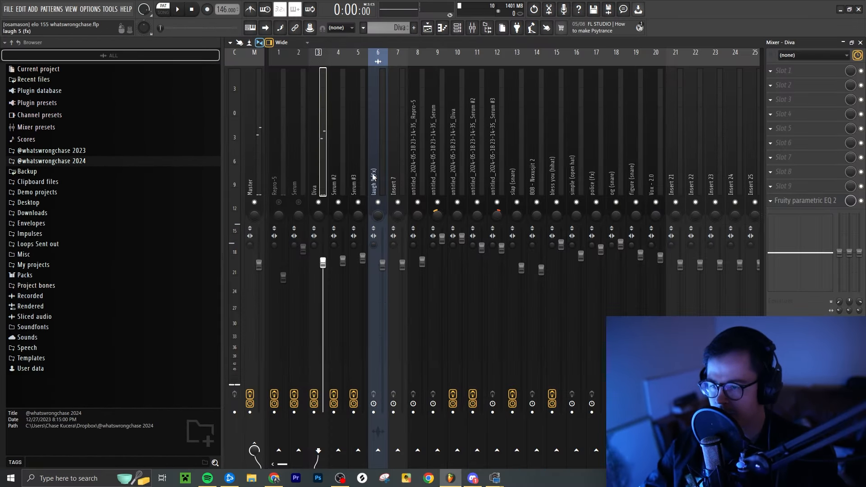
click(303, 164)
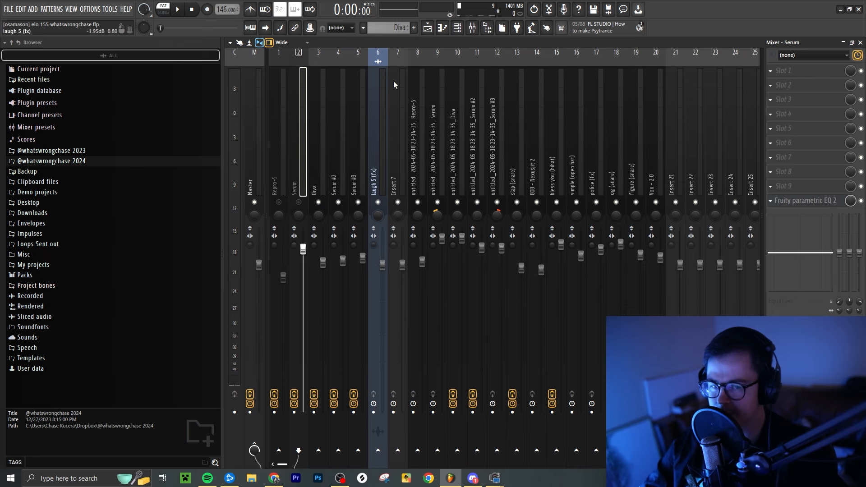
Open the Serum #2 clip on Track 11 of the playlist in the piano roll
click(427, 28)
scroll(416, 309, down, 3)
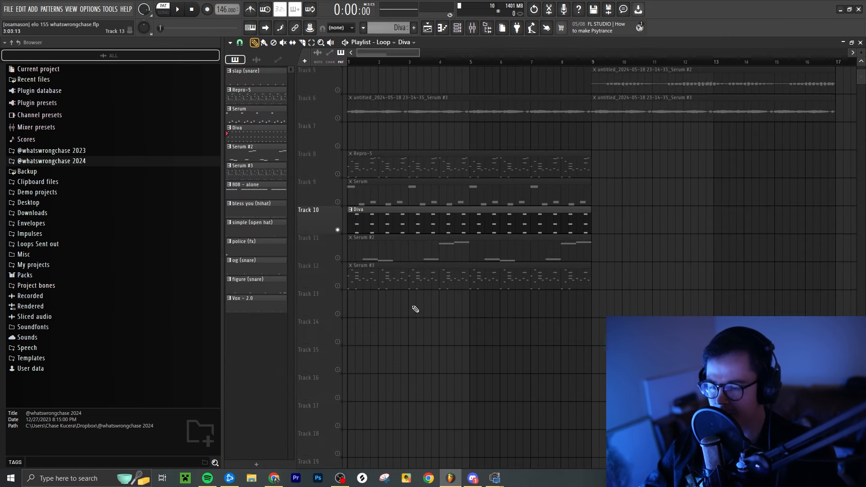
click(359, 251)
scroll(387, 242, up, 2)
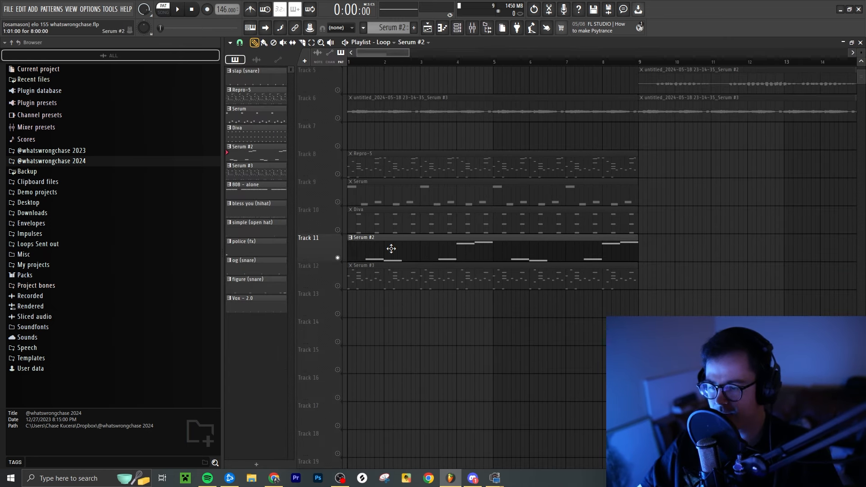
double_click(369, 250)
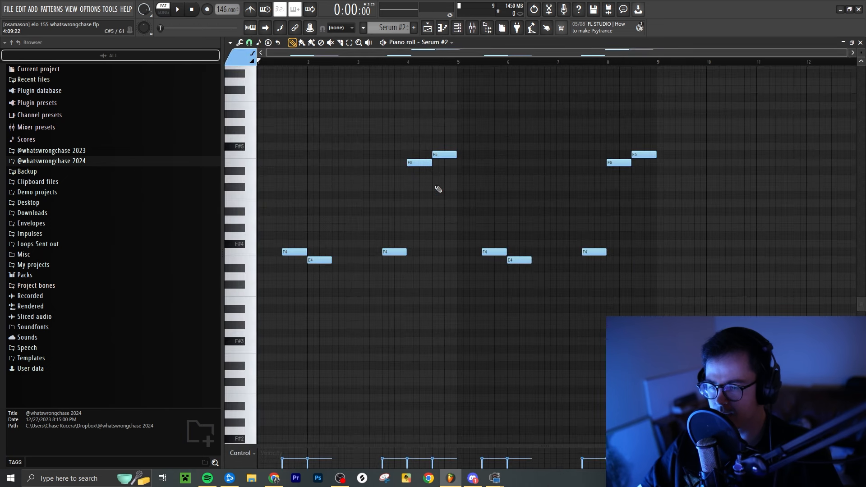
Open the Serum #2 channel's synth from the channel rack to check its preset
click(457, 27)
click(339, 166)
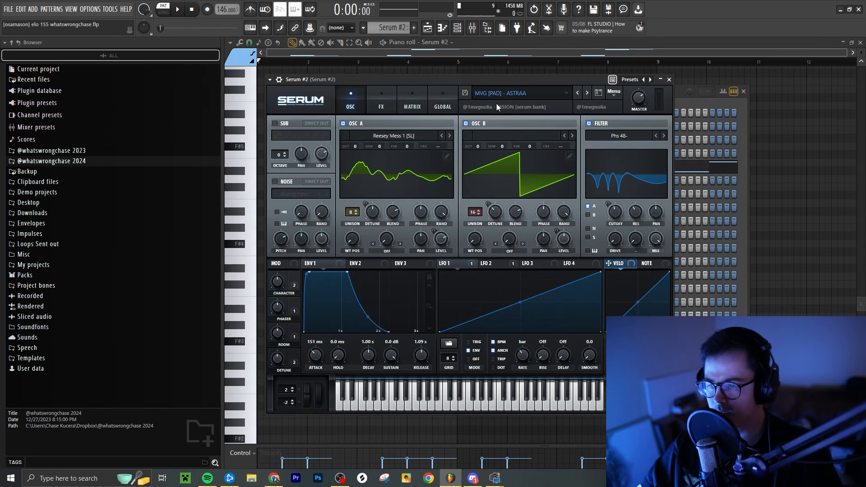
drag(509, 82, 507, 82)
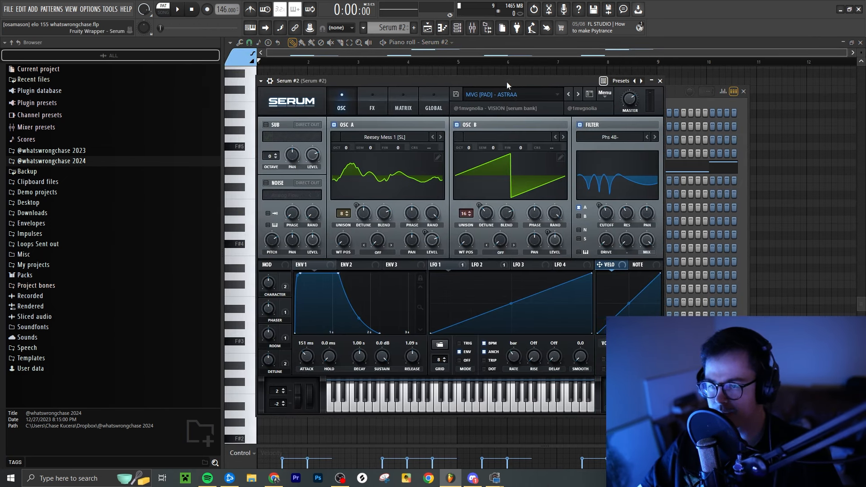
Recheck the Serum #2 channel's synth preset, close the synth window, and show the Serum #2 track in the mixer
click(661, 81)
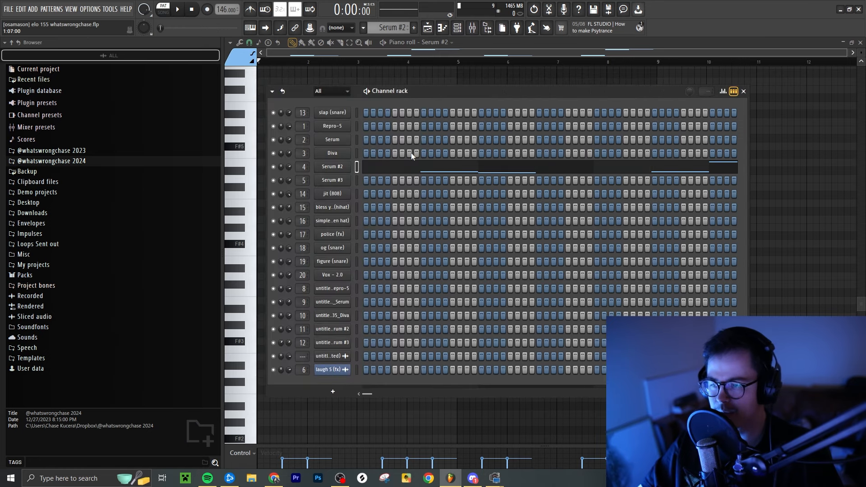
key(F6)
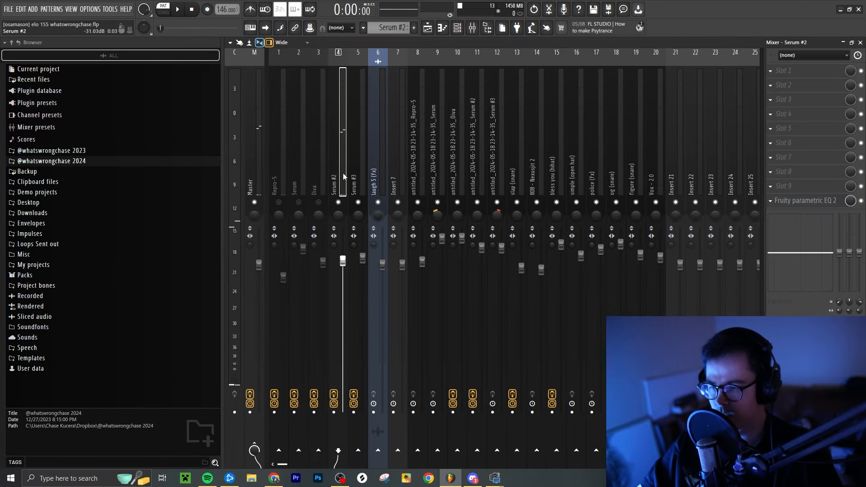
key(F6)
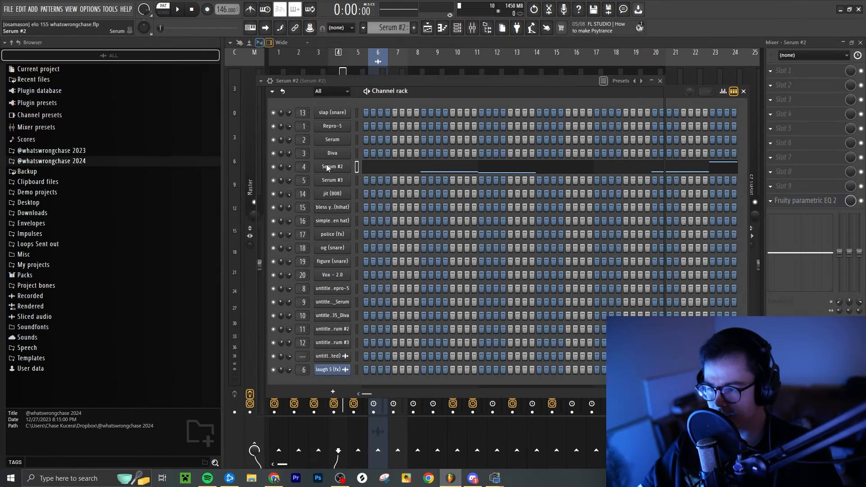
click(327, 167)
click(660, 81)
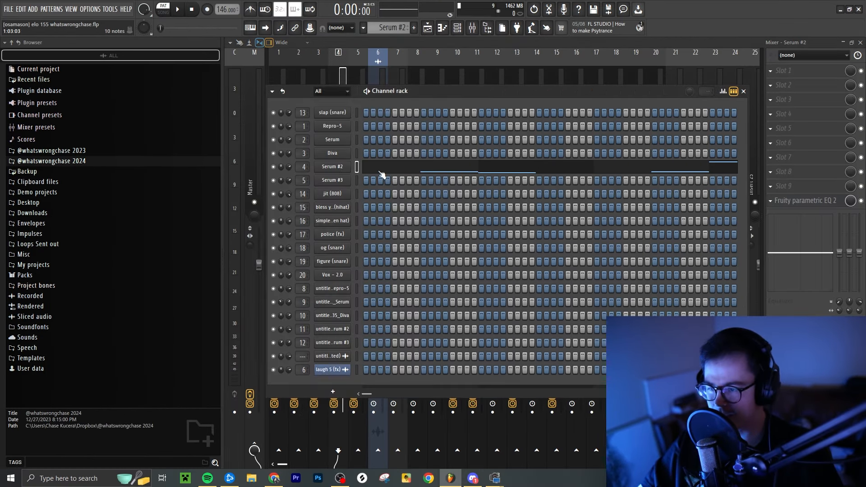
click(381, 169)
key(F9)
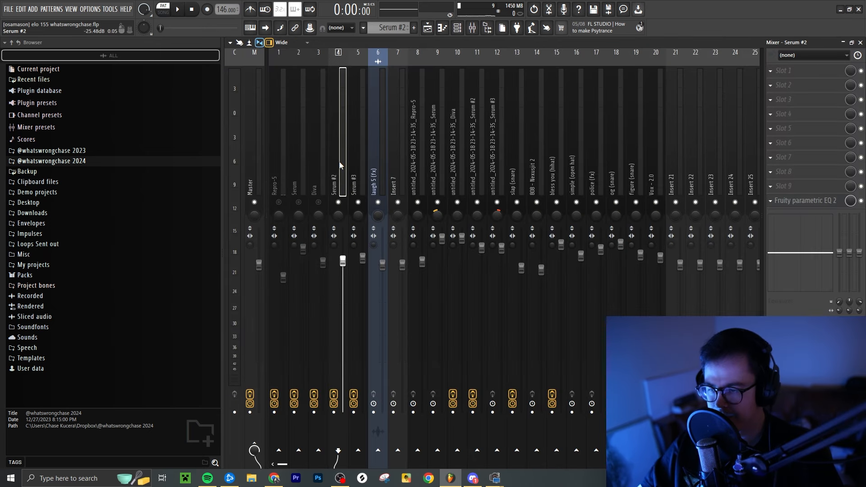
Load Gross Beat with Scrt Patt 7 into the first effect slot of the Serum #2 mixer track and close its window
click(785, 77)
click(644, 212)
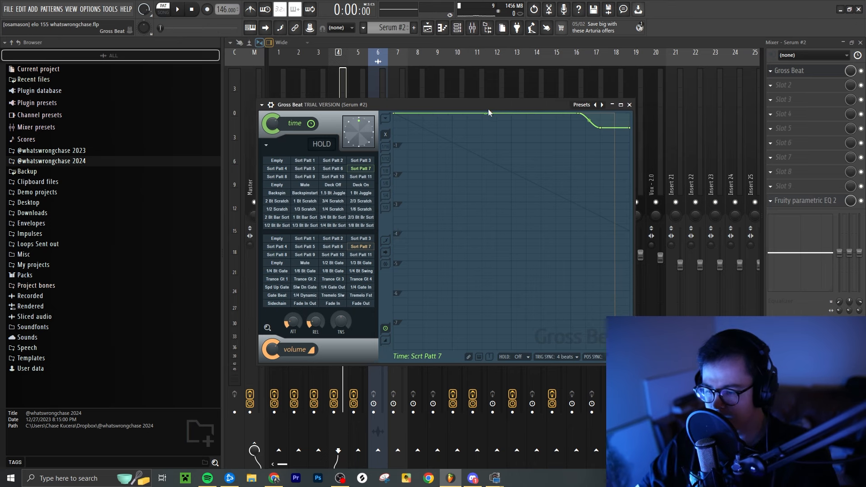
drag(488, 109, 488, 103)
click(629, 98)
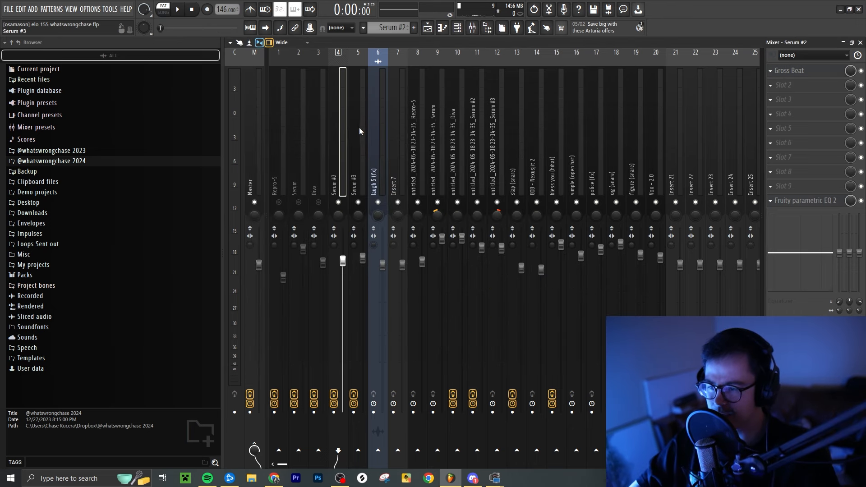
Open the Serum #2 notes in the piano roll, play the pattern through, and stop playback
click(461, 28)
click(394, 169)
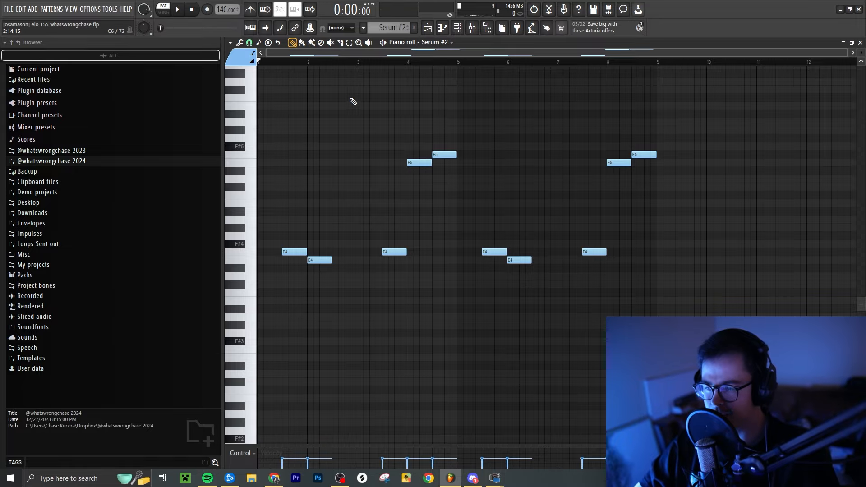
key(space)
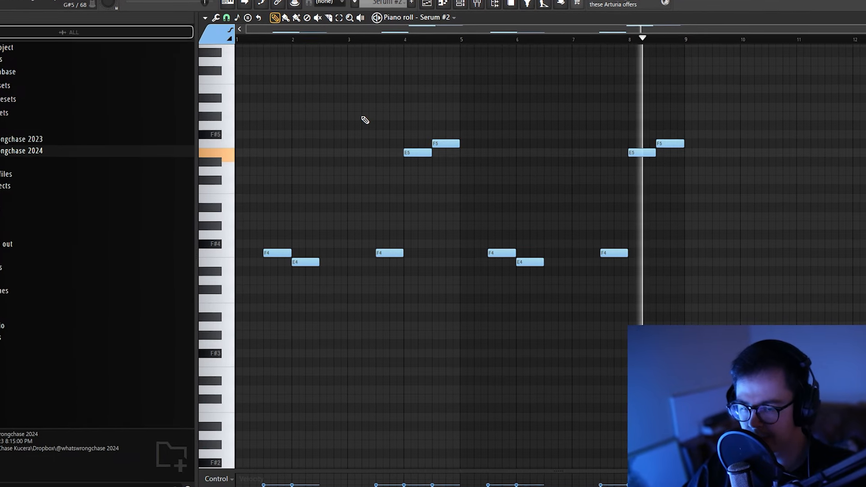
click(460, 3)
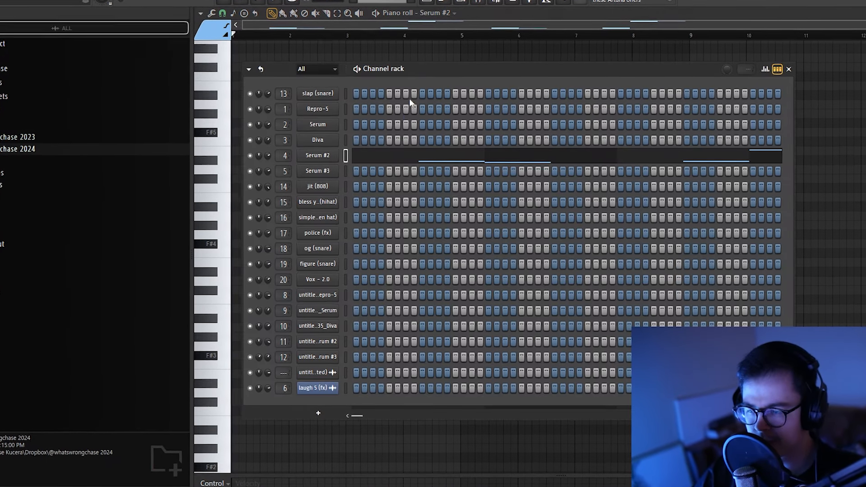
key(space)
click(472, 31)
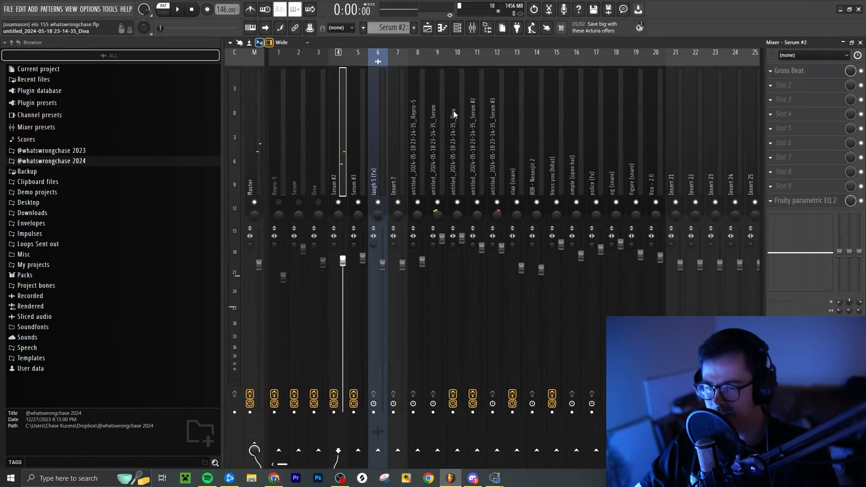
Select the Serum #3 pattern from the playlist, open its channel's synth to check the preset, and close the window
click(427, 28)
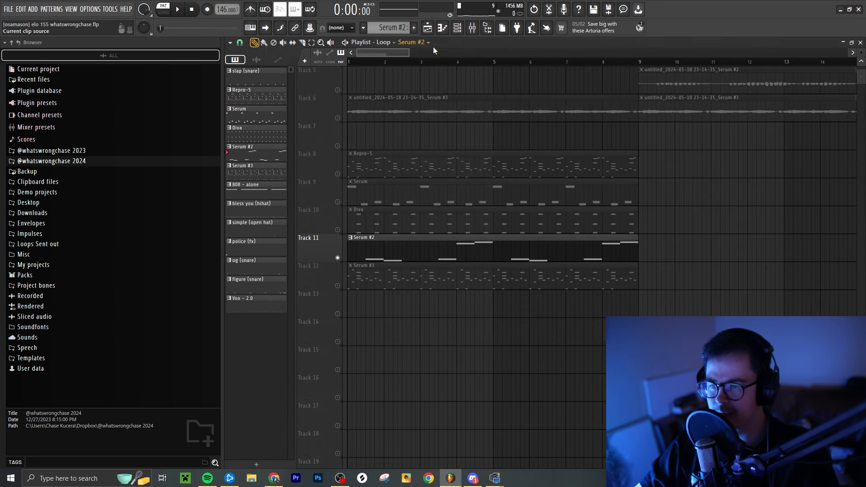
scroll(360, 247, down, 2)
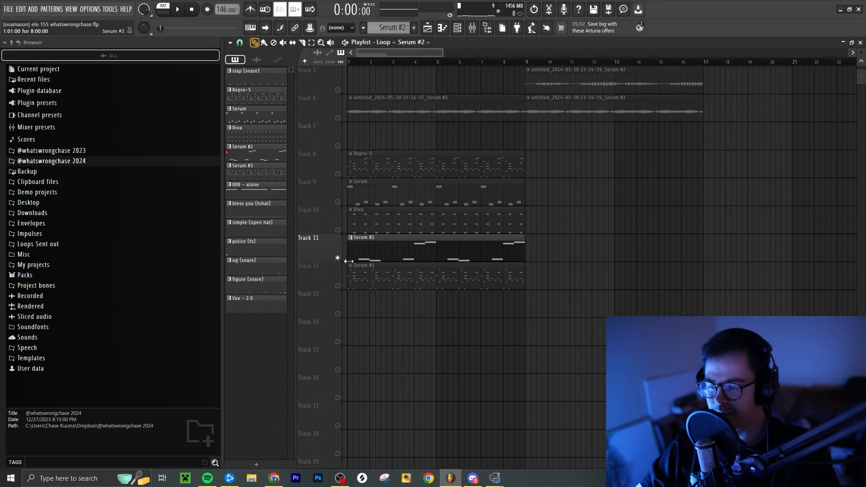
scroll(410, 304, up, 1)
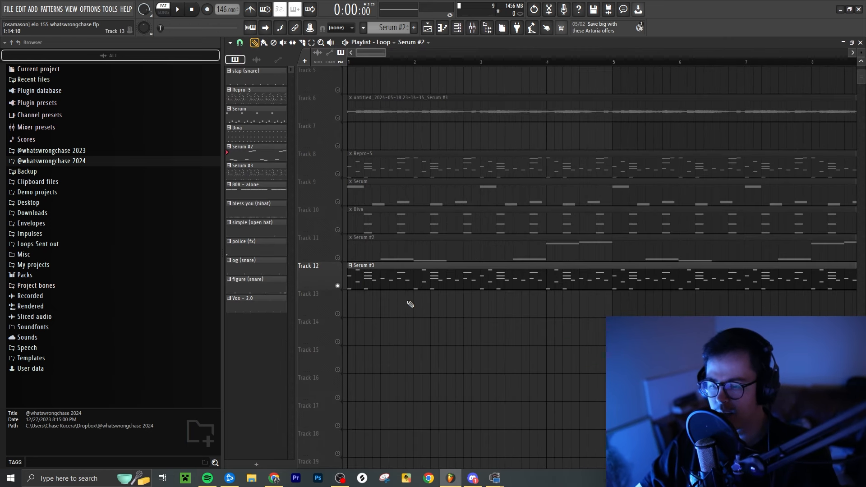
click(456, 28)
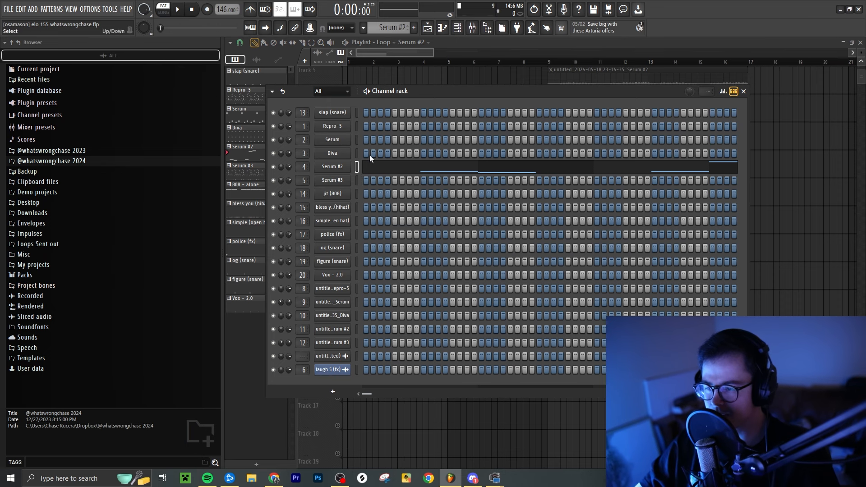
key(F6)
click(459, 30)
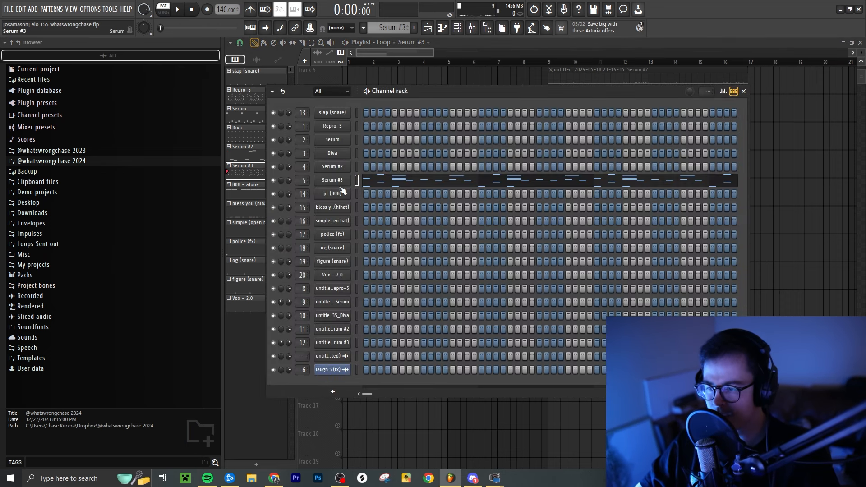
drag(459, 93, 491, 74)
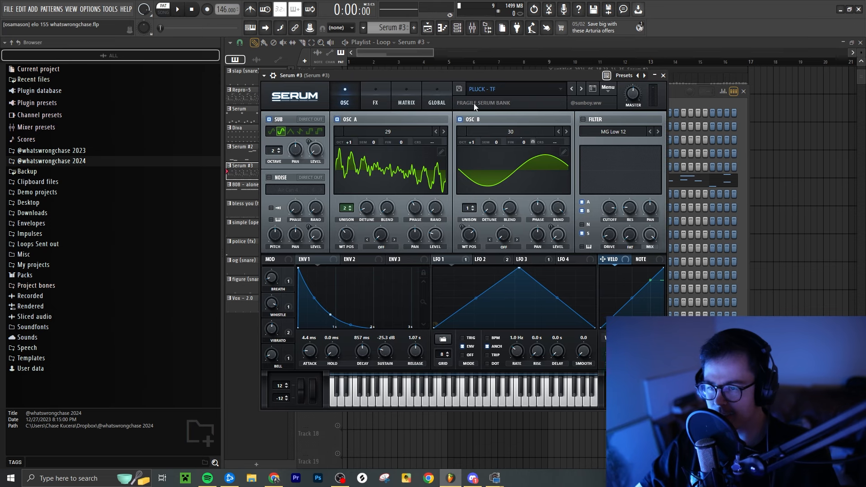
click(664, 75)
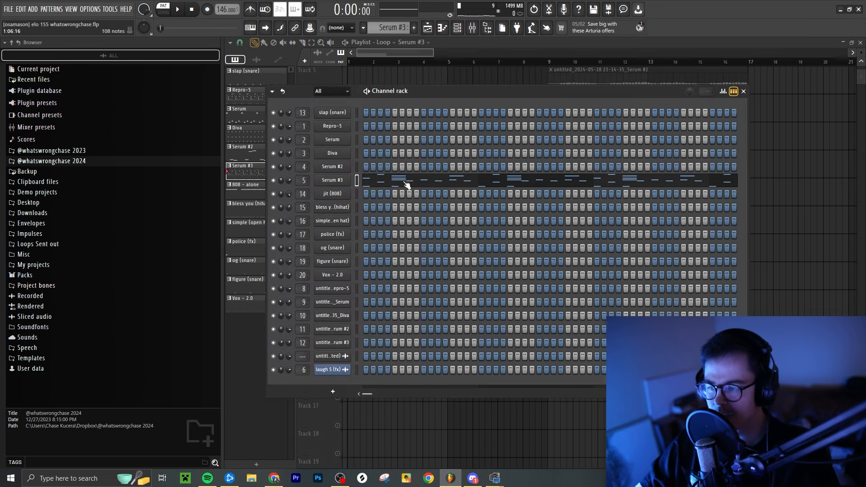
Open the Serum #3 notes in the piano roll, look over the whole melody, and play the pattern
click(404, 182)
scroll(455, 149, up, 2)
scroll(455, 151, down, 3)
scroll(458, 154, down, 2)
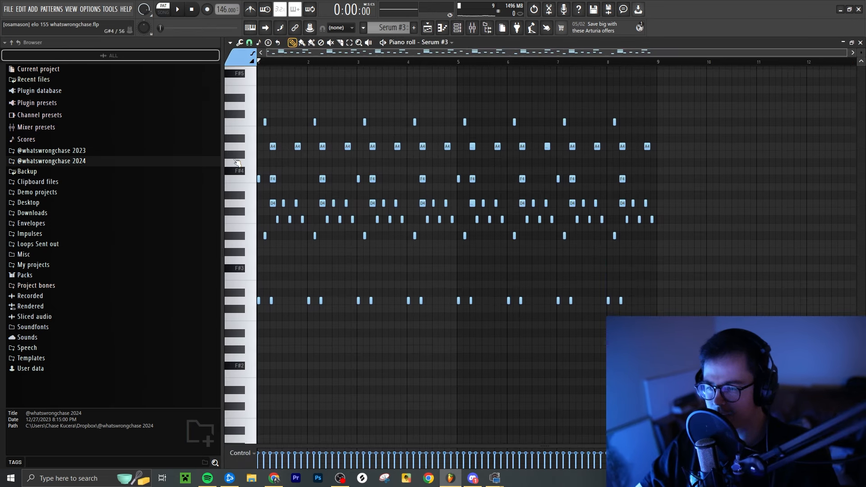
scroll(311, 168, up, 4)
scroll(321, 168, down, 4)
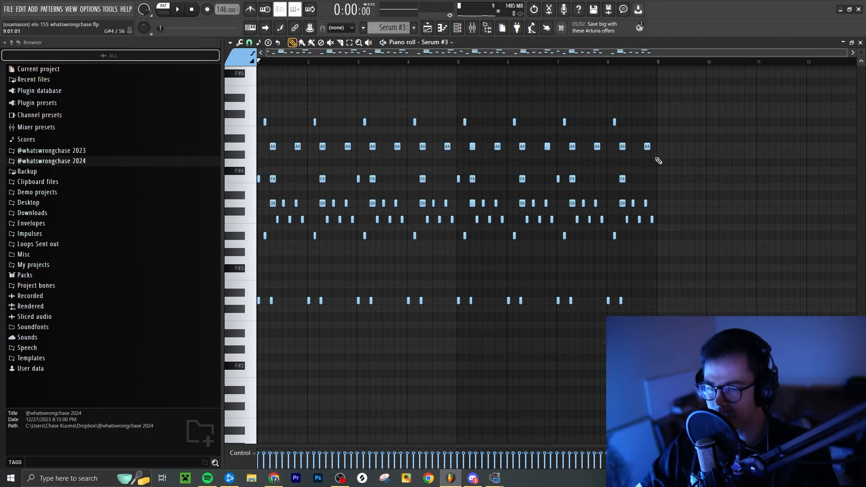
drag(259, 156, 653, 97)
key(F9)
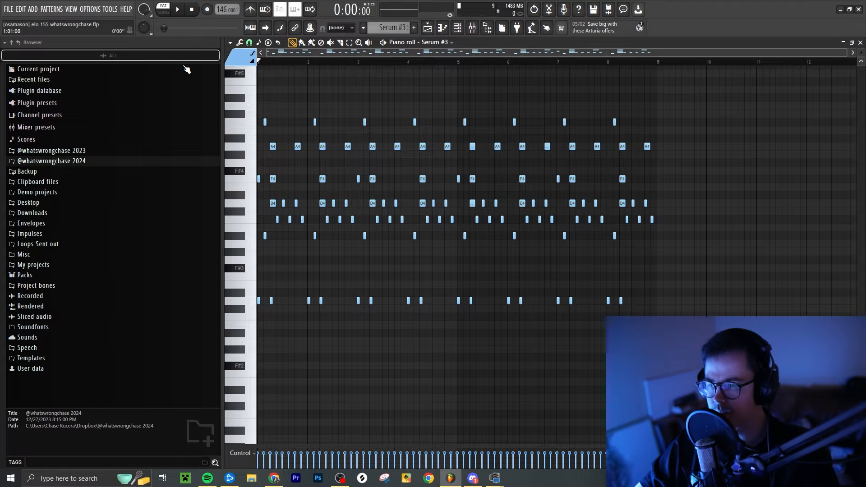
key(space)
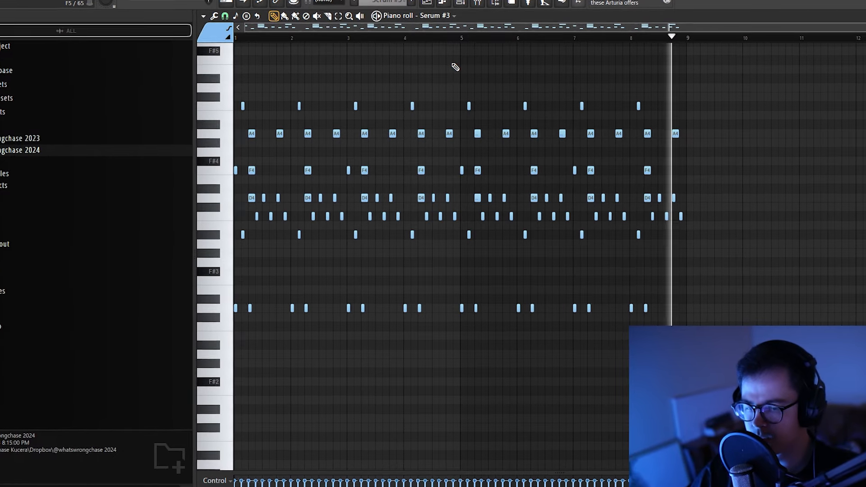
Open the Looperator effect on the Serum #3 mixer track to check its envelope steps, and close it
key(F9)
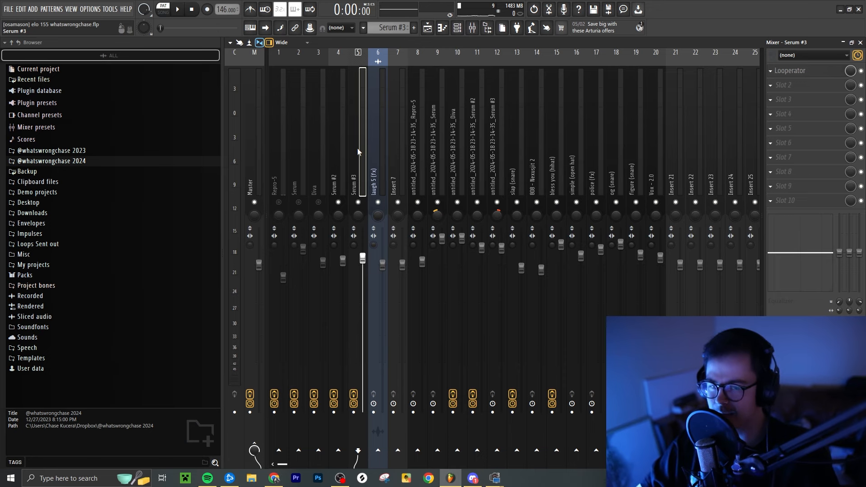
click(789, 73)
drag(536, 110, 518, 75)
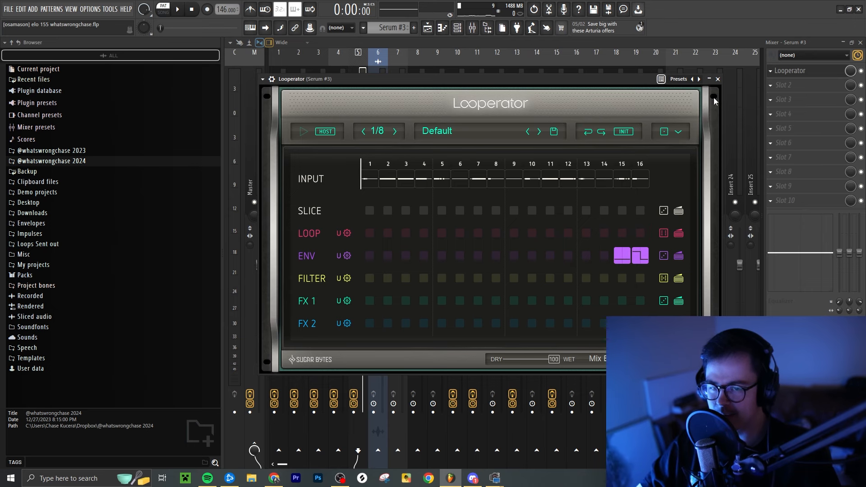
click(717, 80)
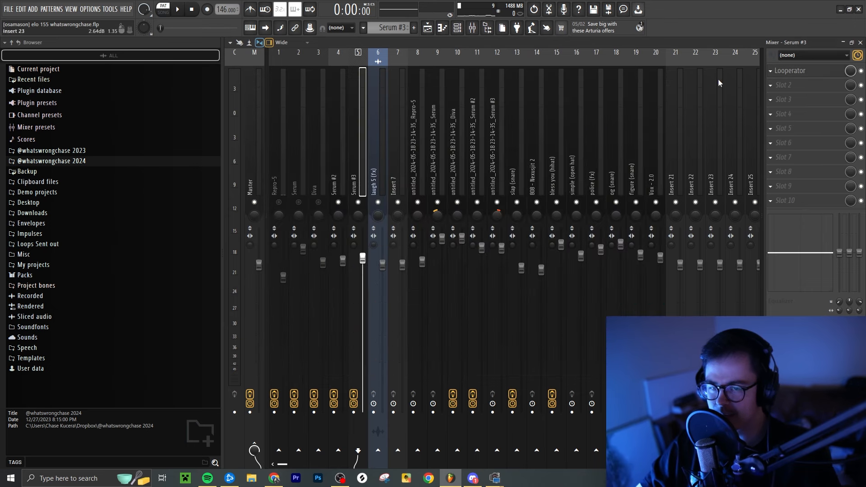
Open the consolidated audio clip on Track 1 of the playlist to check its pitch setting, and close its window
click(428, 30)
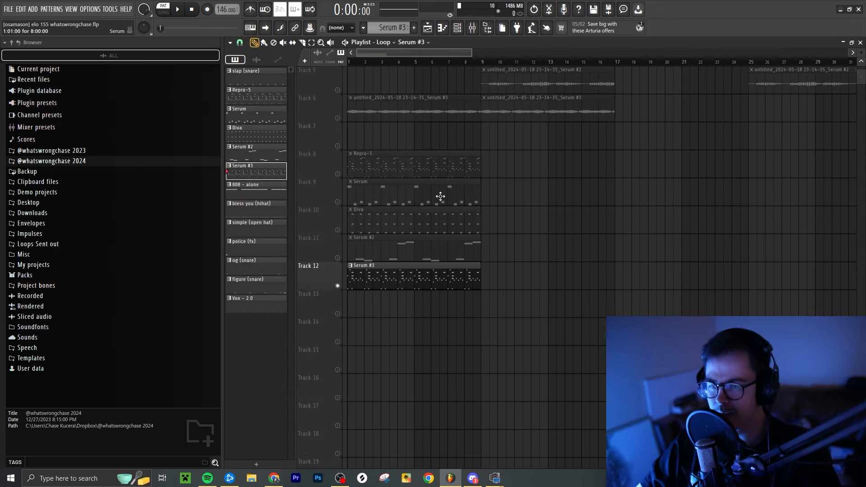
scroll(374, 199, up, 4)
scroll(372, 190, down, 3)
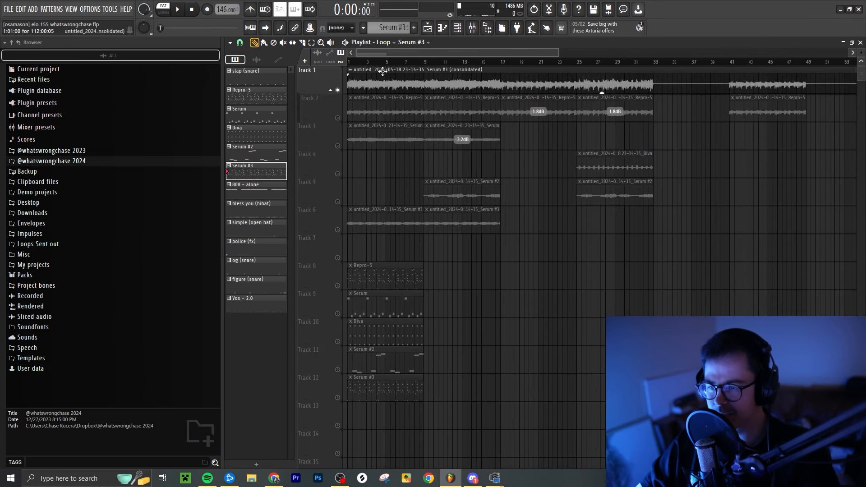
scroll(489, 159, down, 3)
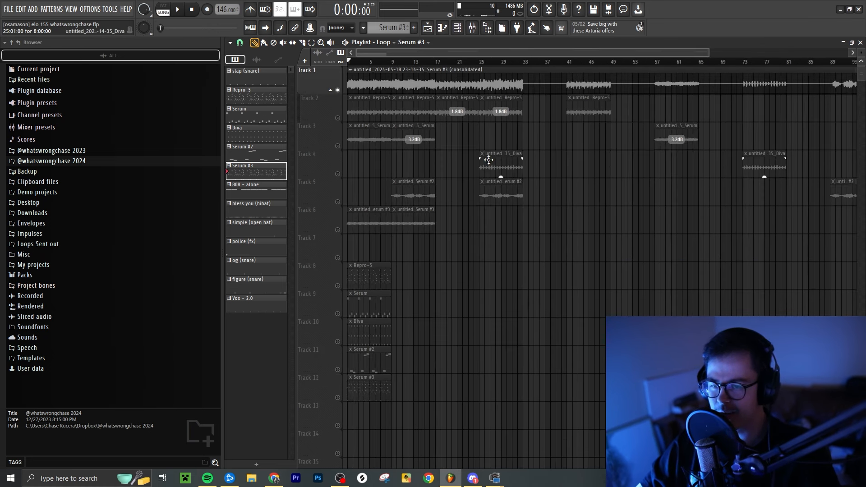
scroll(629, 225, down, 1)
double_click(513, 85)
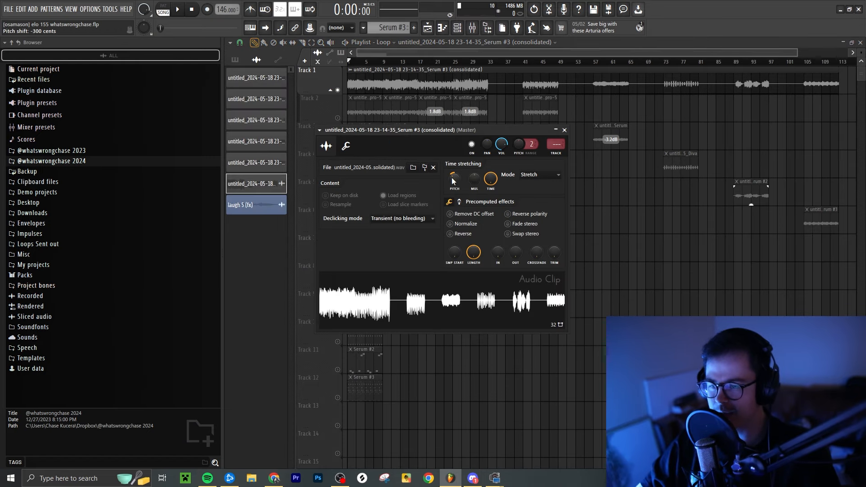
click(564, 130)
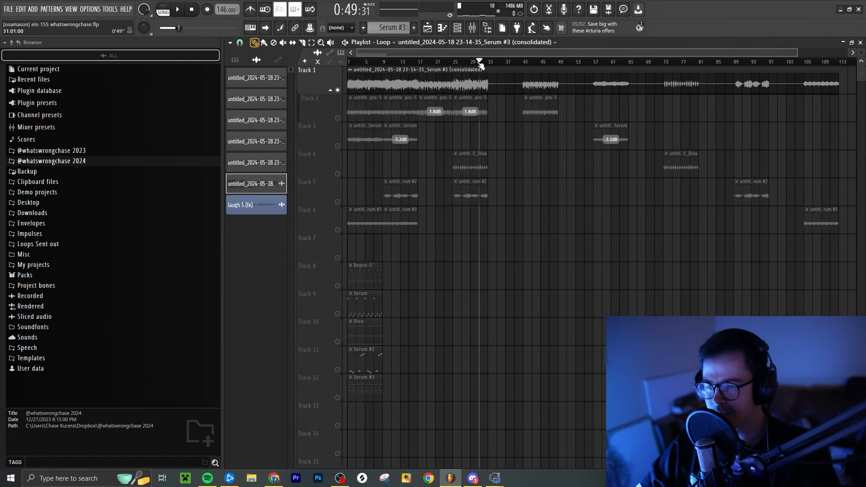
Play the melody arrangement from the start in song mode and stop playback
key(space)
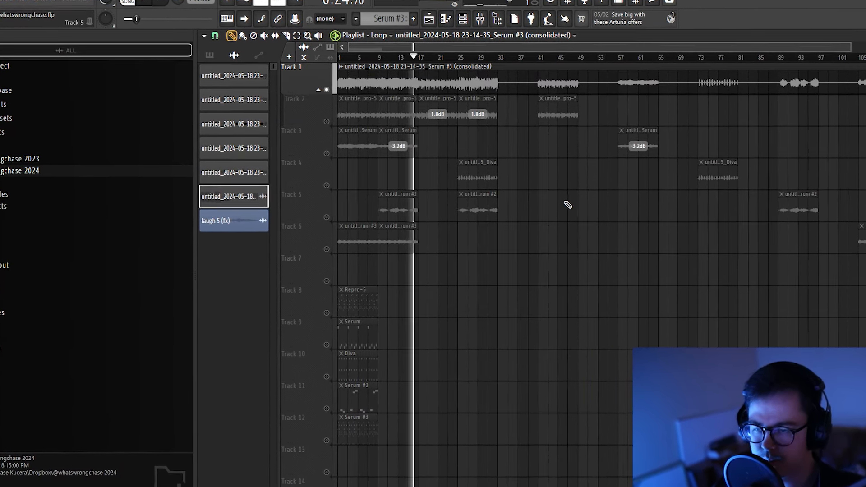
key(space)
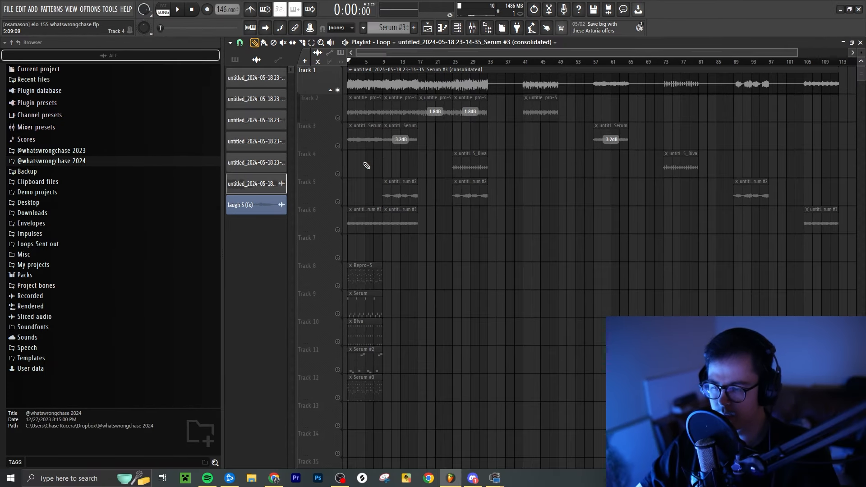
scroll(397, 167, up, 5)
scroll(386, 163, down, 5)
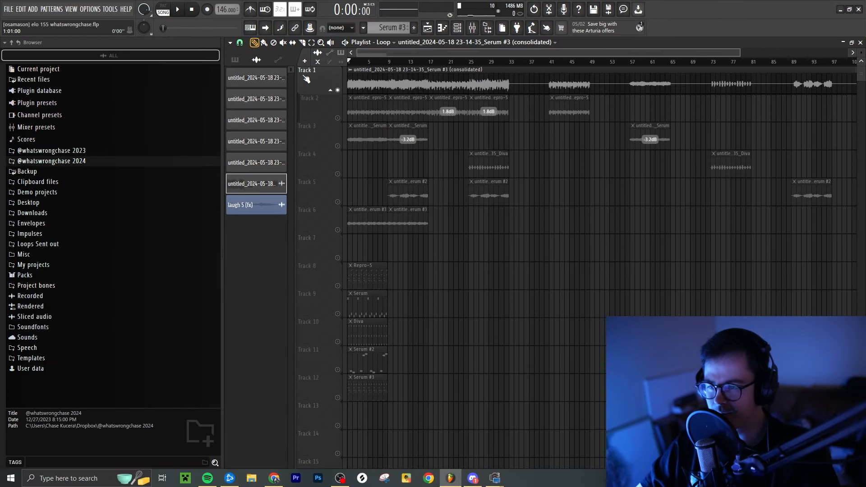
scroll(410, 164, down, 2)
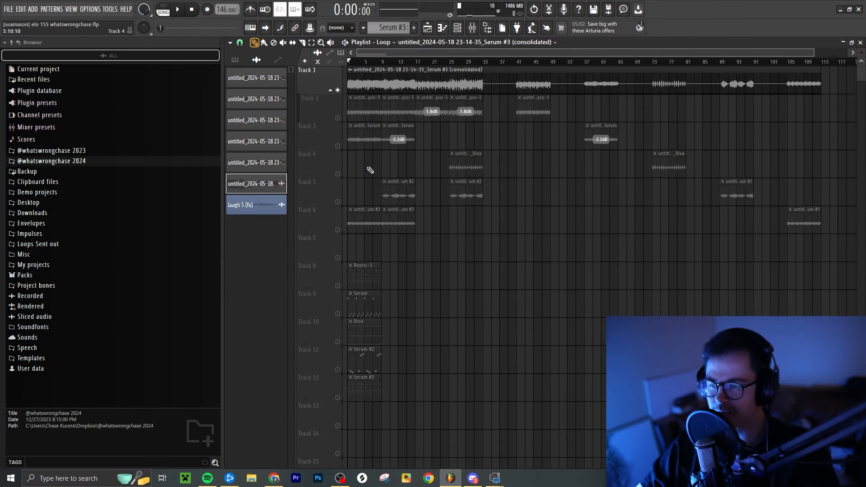
scroll(517, 153, down, 1)
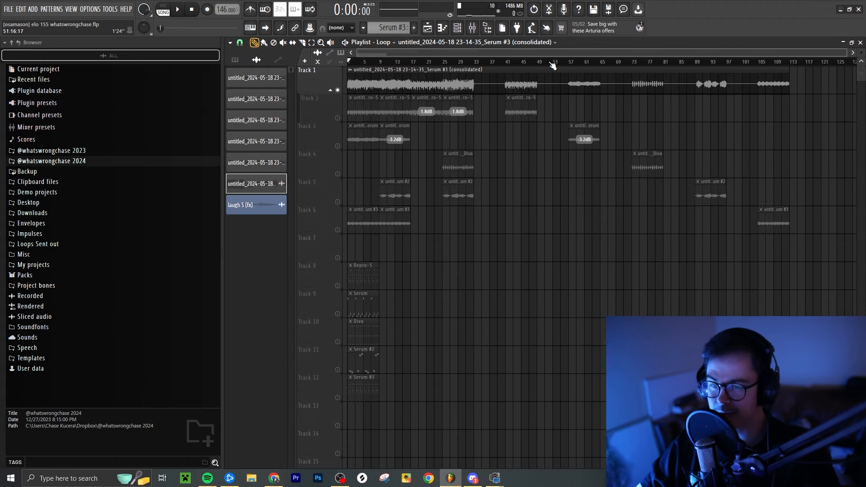
Show the pattern list alongside the full Arrangement playlist and look over its melody, 808 and drum tracks
click(235, 61)
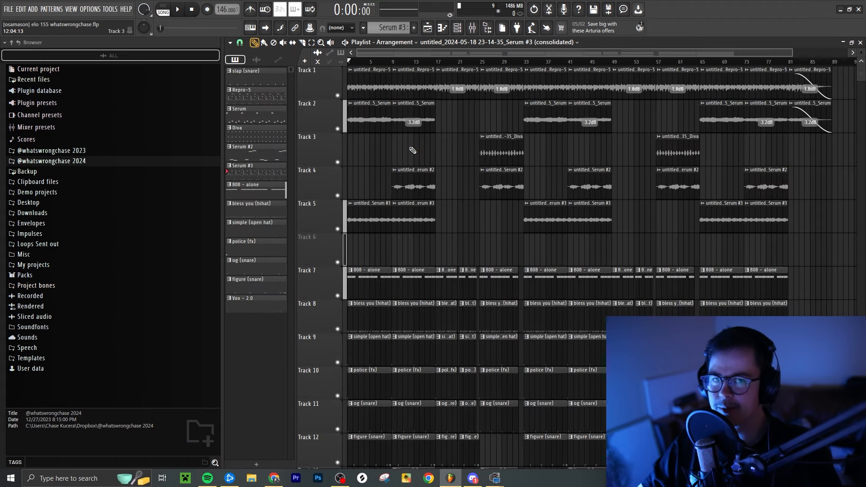
scroll(408, 159, down, 5)
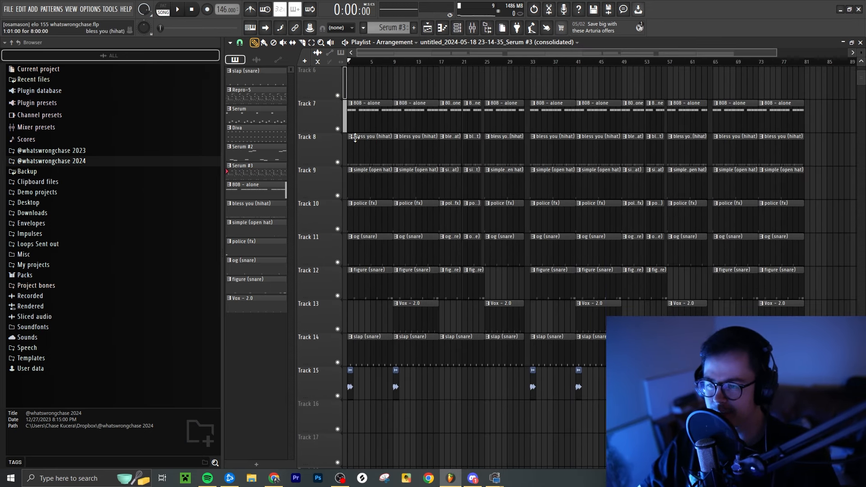
scroll(355, 138, up, 2)
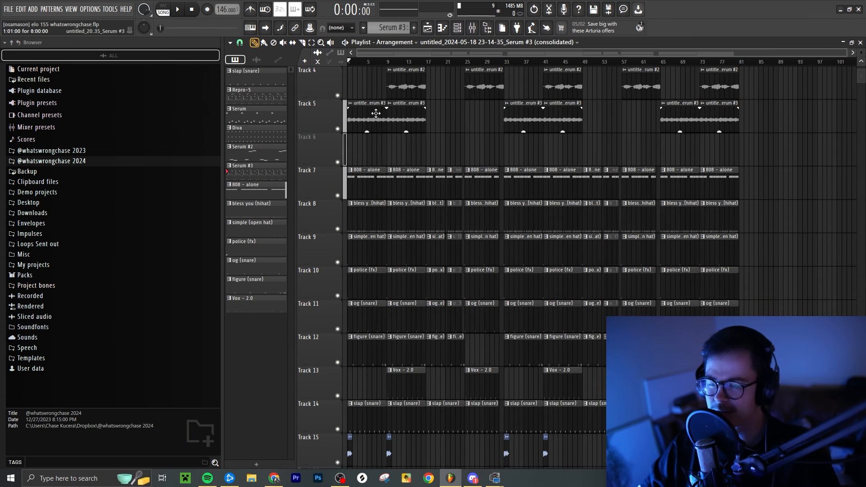
Solo the 808 track, Track 7, in the playlist and open its 808 - alone pattern's jit (808) notes in the piano roll
scroll(384, 132, up, 1)
scroll(380, 151, up, 2)
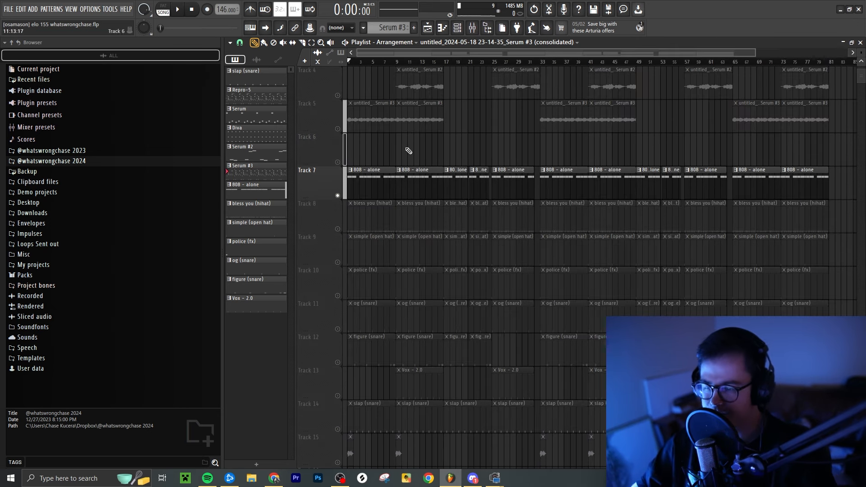
scroll(409, 147, up, 5)
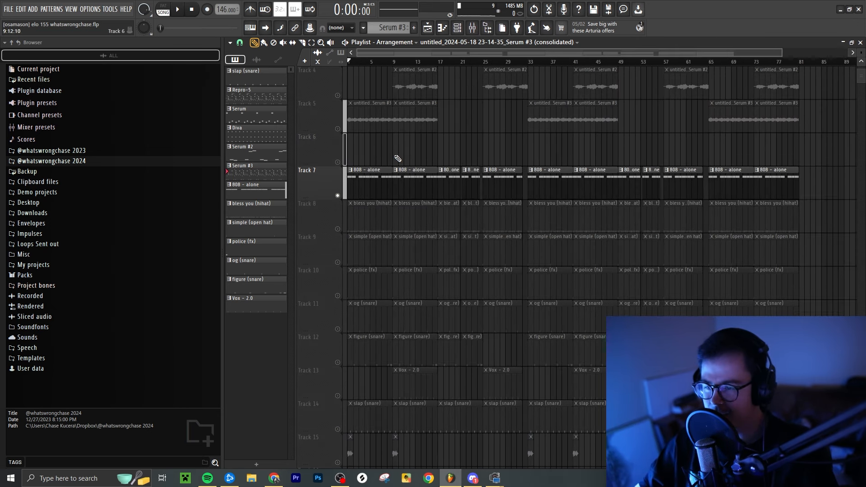
double_click(367, 170)
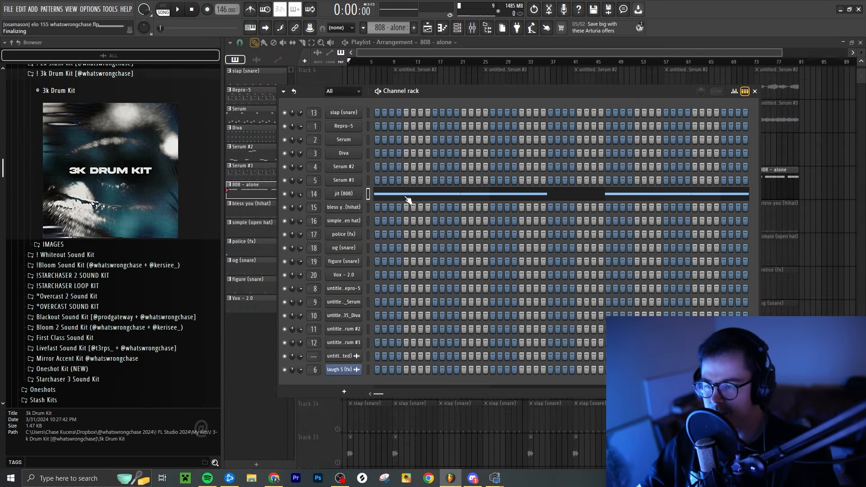
click(407, 197)
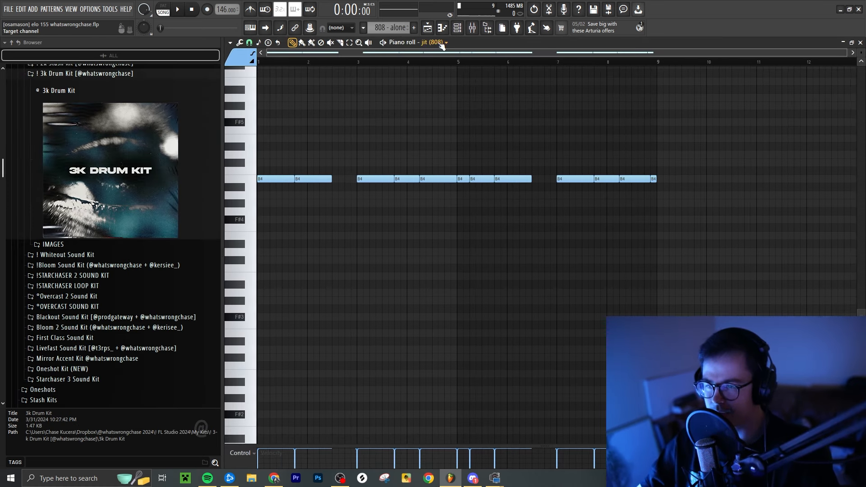
Browse the 3k Drum Kit folder in My Kits and look through the samples in its 808s folder
click(113, 162)
scroll(113, 161, down, 2)
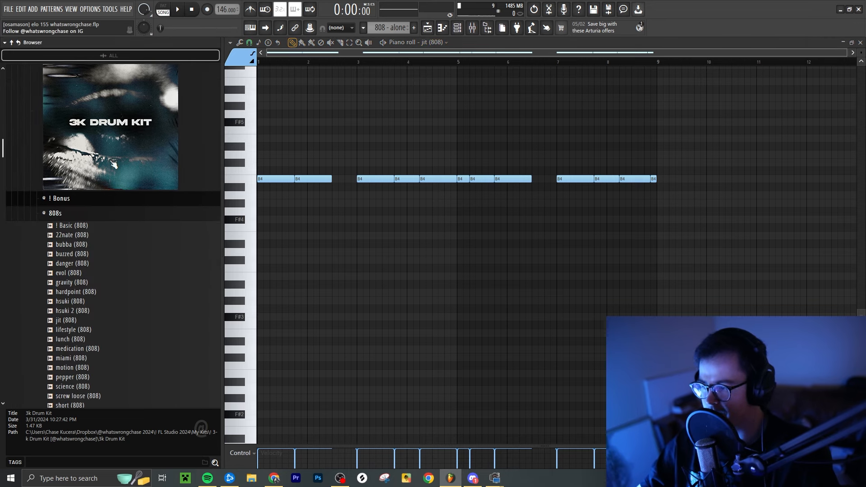
click(55, 204)
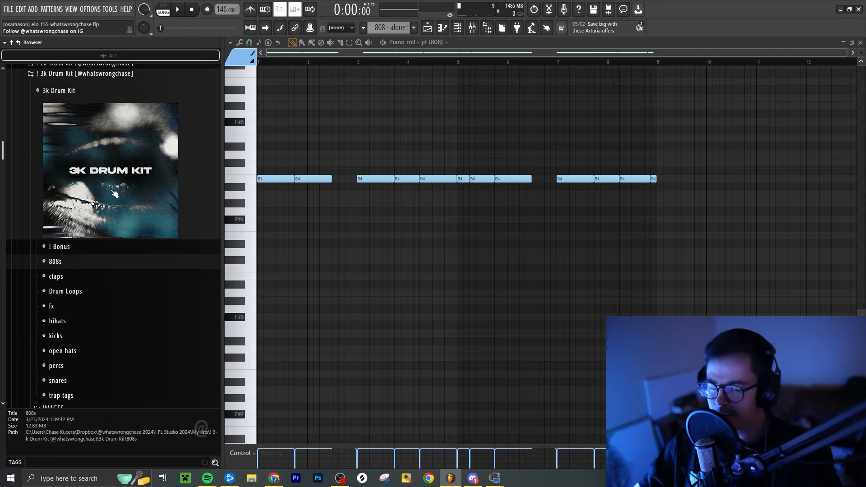
scroll(113, 195, up, 5)
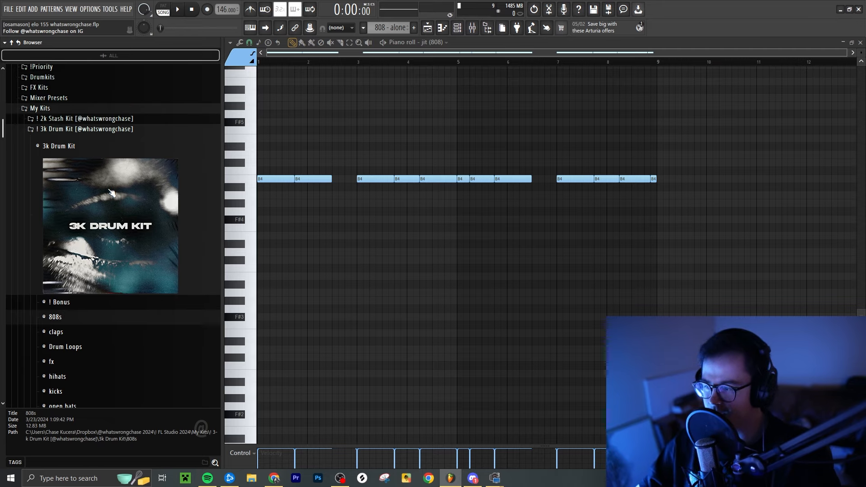
click(90, 133)
click(90, 132)
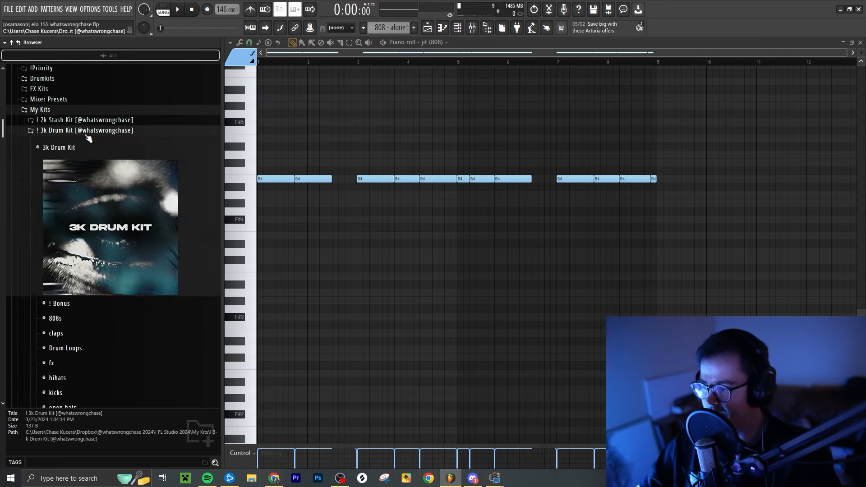
scroll(104, 208, down, 3)
click(65, 261)
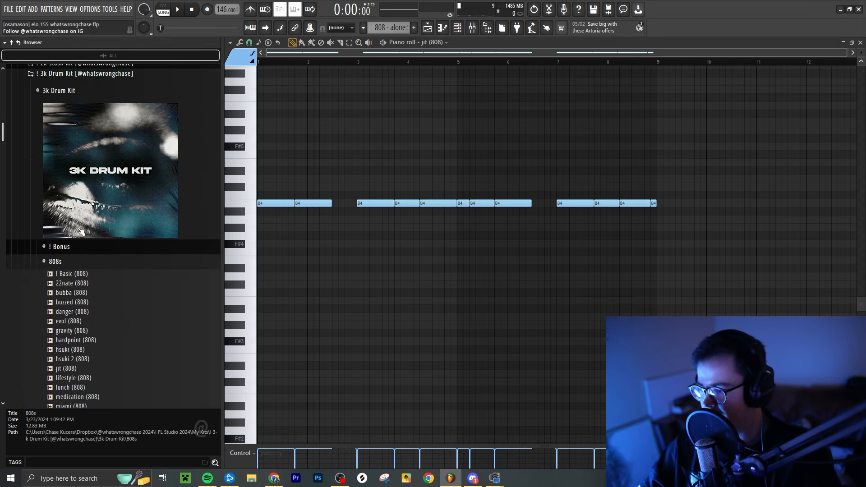
scroll(77, 246, down, 3)
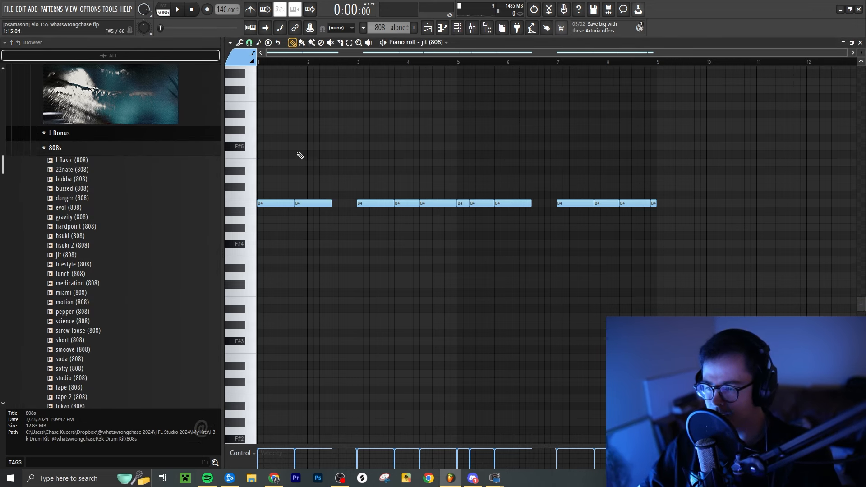
Play the 808 - alone pattern in pattern mode
key(space)
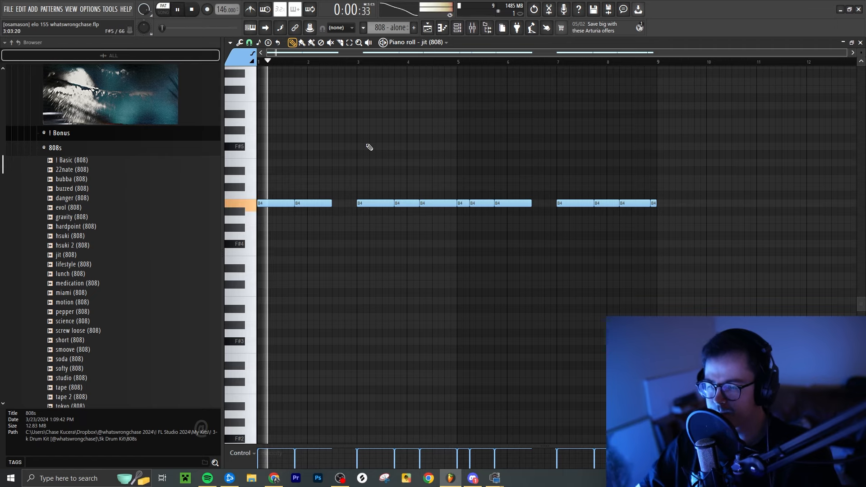